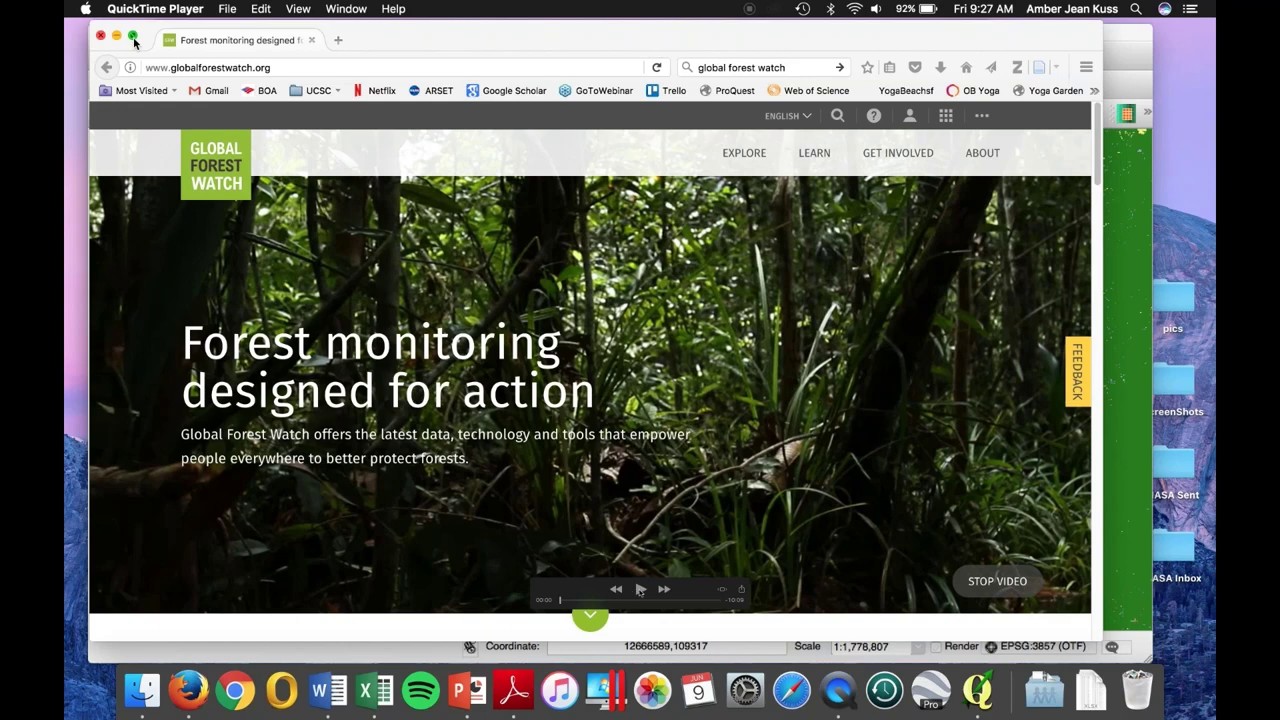
# Show the Global Forest Watch site full screen, visit its About page and open the GFW Interactive Map
pyautogui.click(641, 589)
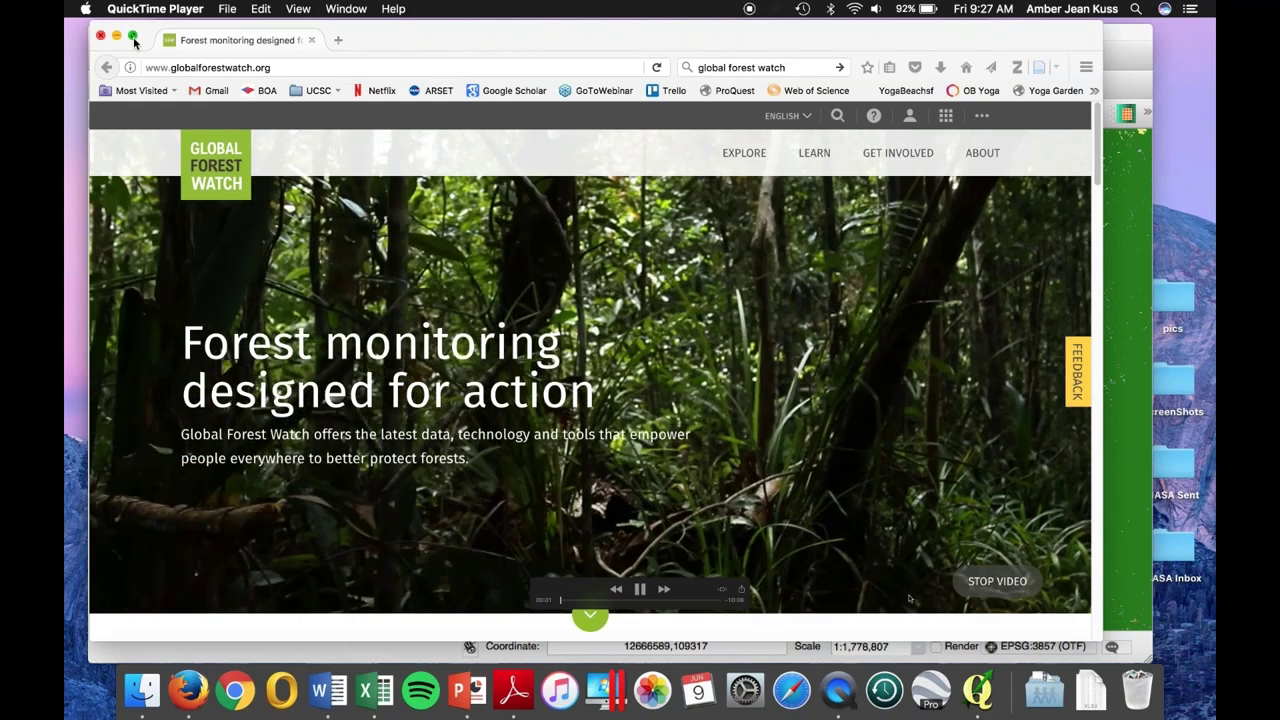
pyautogui.click(133, 37)
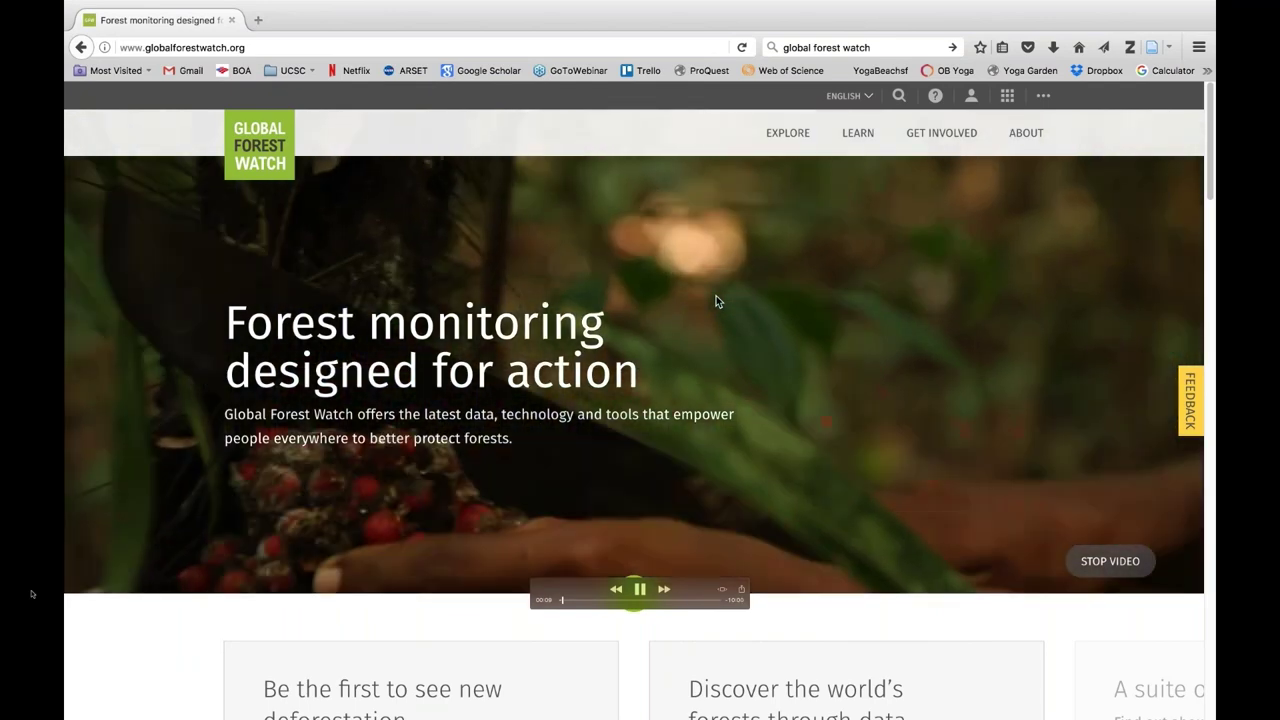
pyautogui.moveTo(1026, 133)
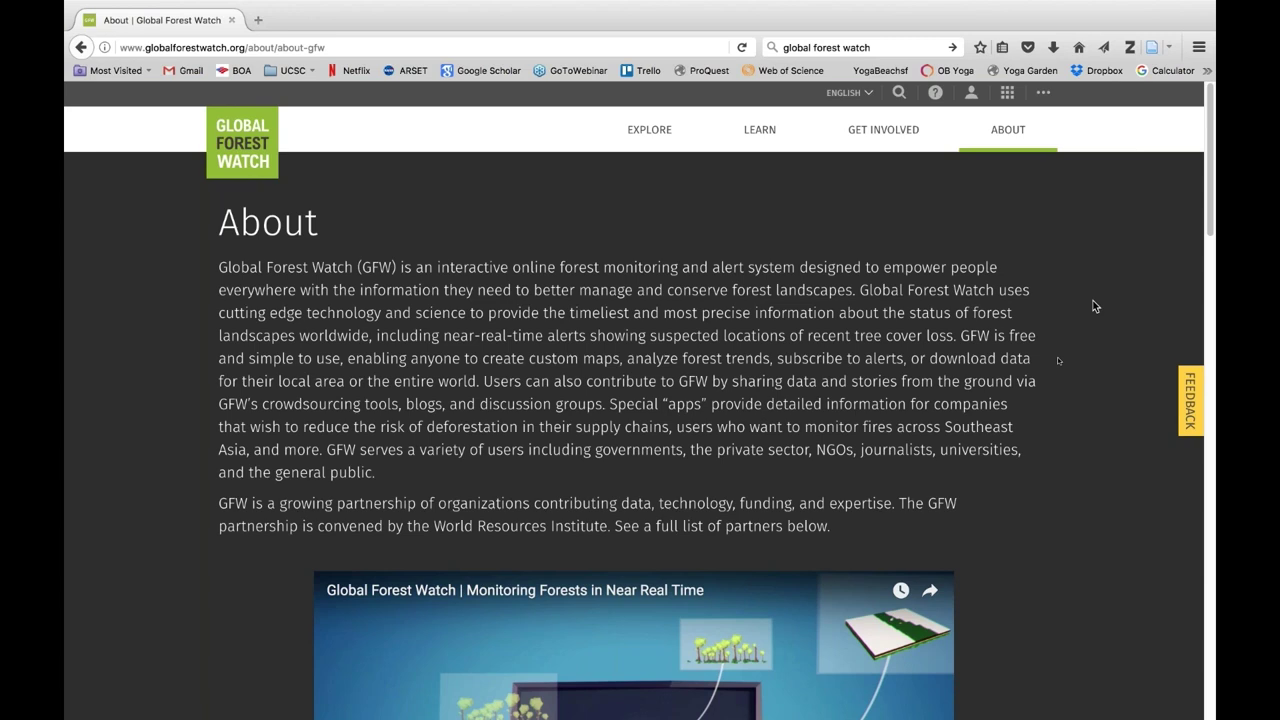
pyautogui.moveTo(661, 131)
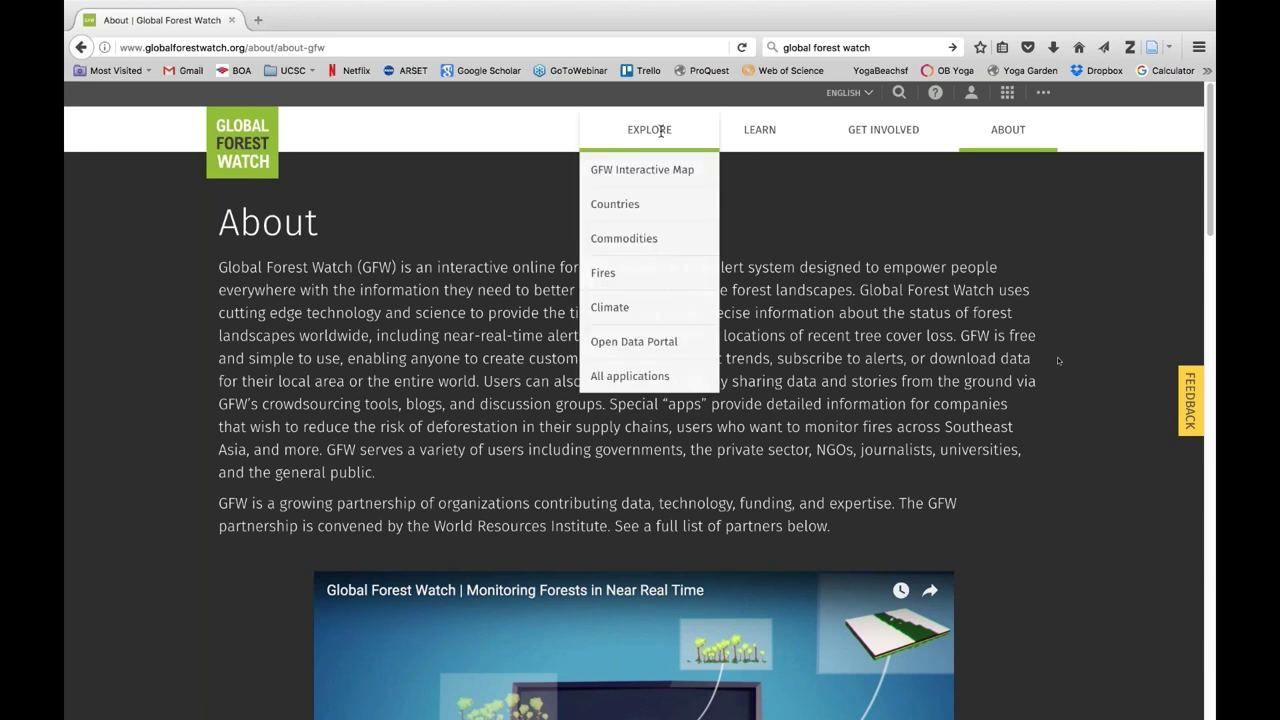
pyautogui.click(660, 183)
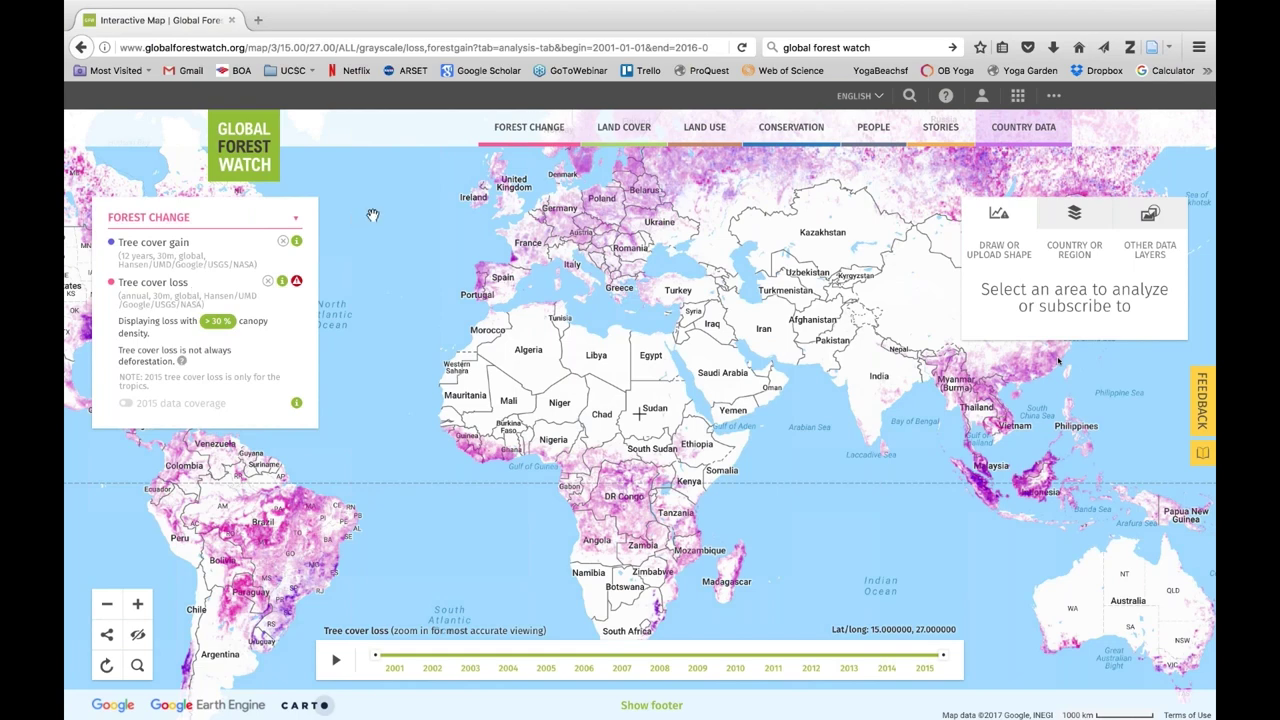
# Look through the map's data layer categories, from Forest Change, Land Cover and Land Use to Conservation, People, Stories and Country Data
pyautogui.moveTo(536, 129)
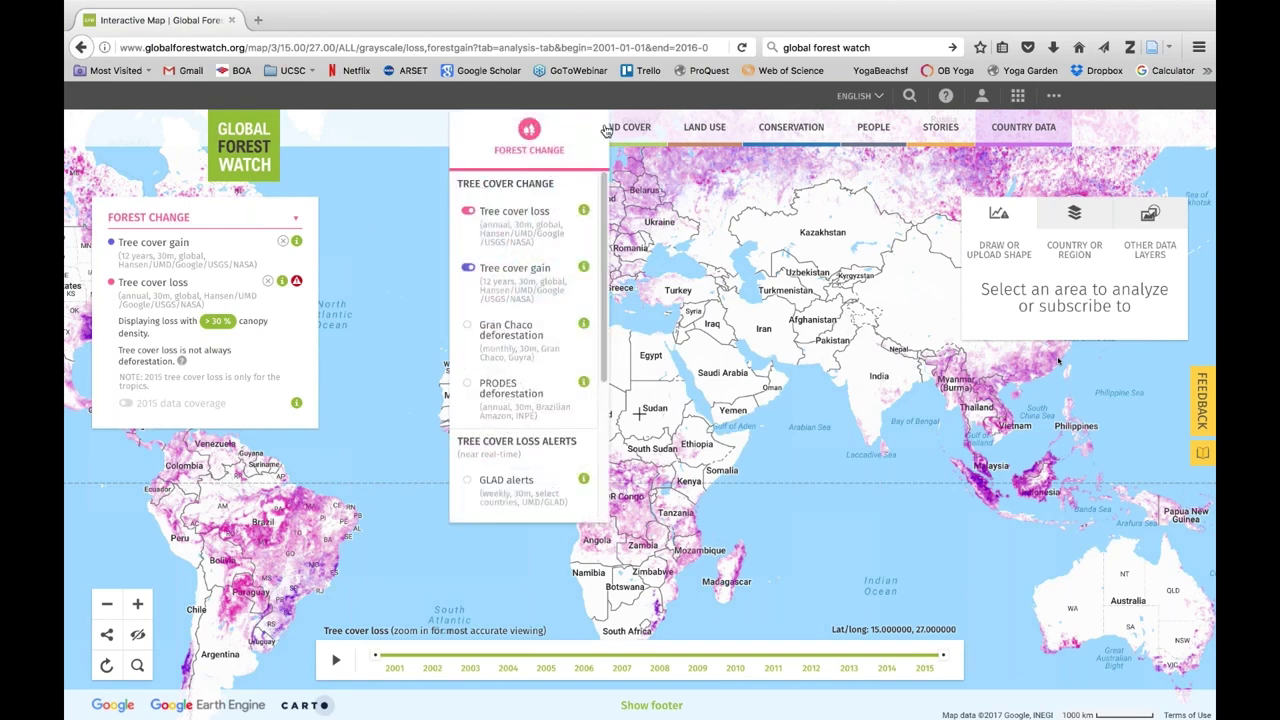
pyautogui.moveTo(634, 130)
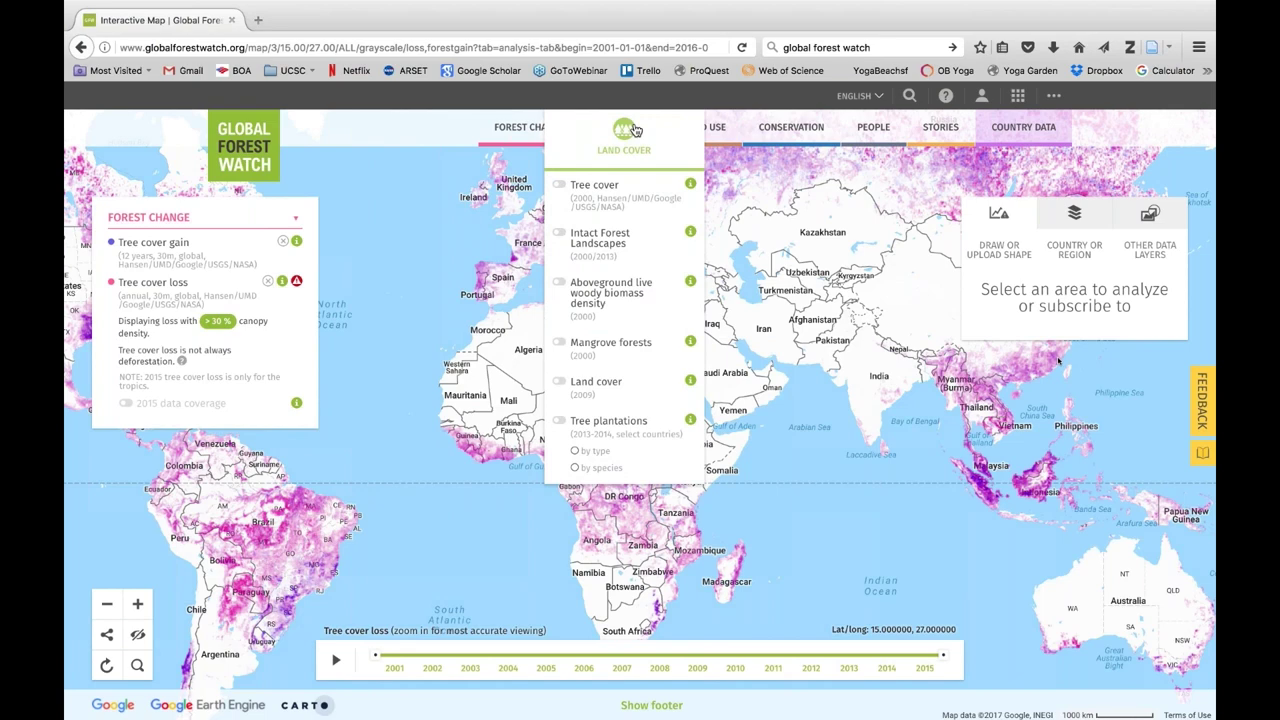
pyautogui.moveTo(728, 133)
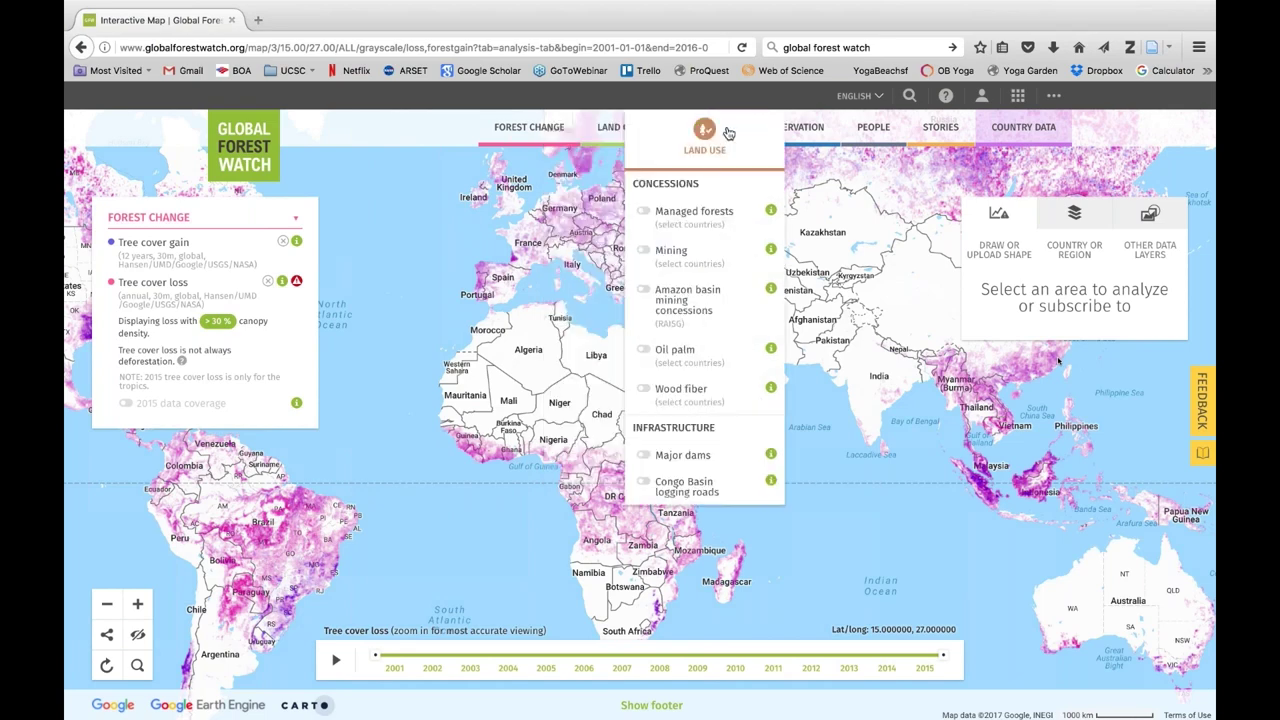
pyautogui.moveTo(803, 131)
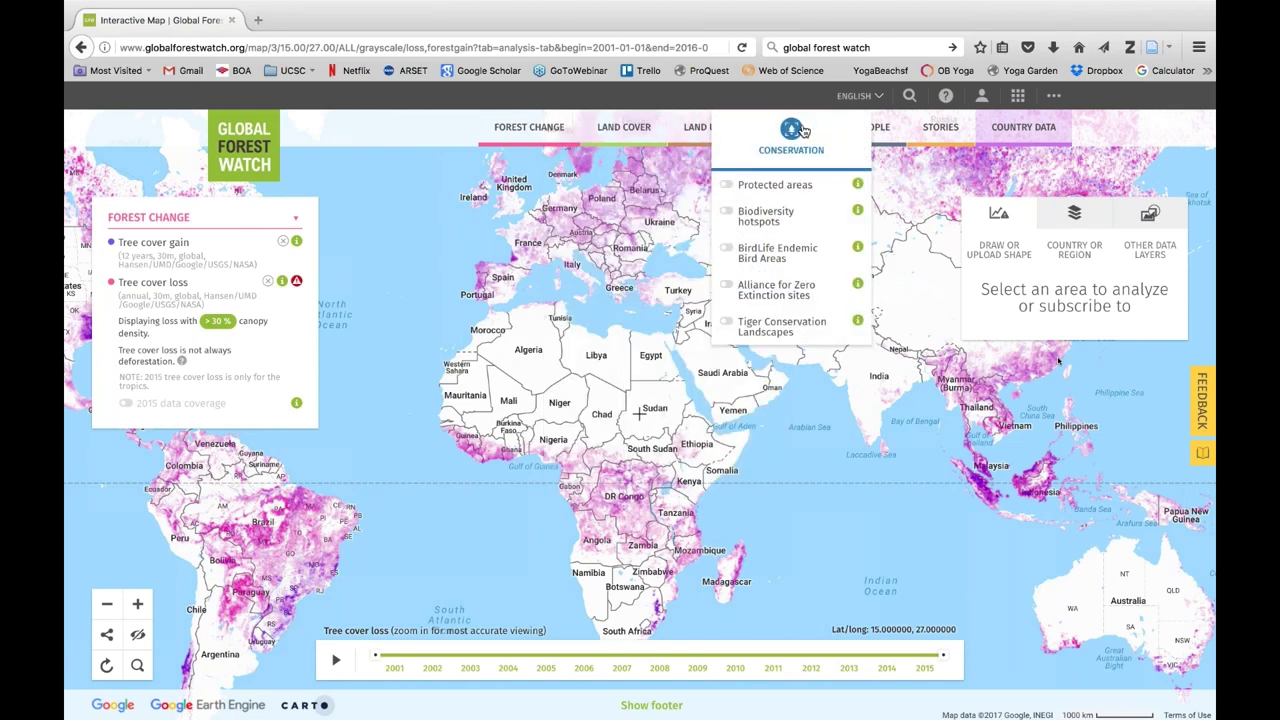
pyautogui.moveTo(884, 132)
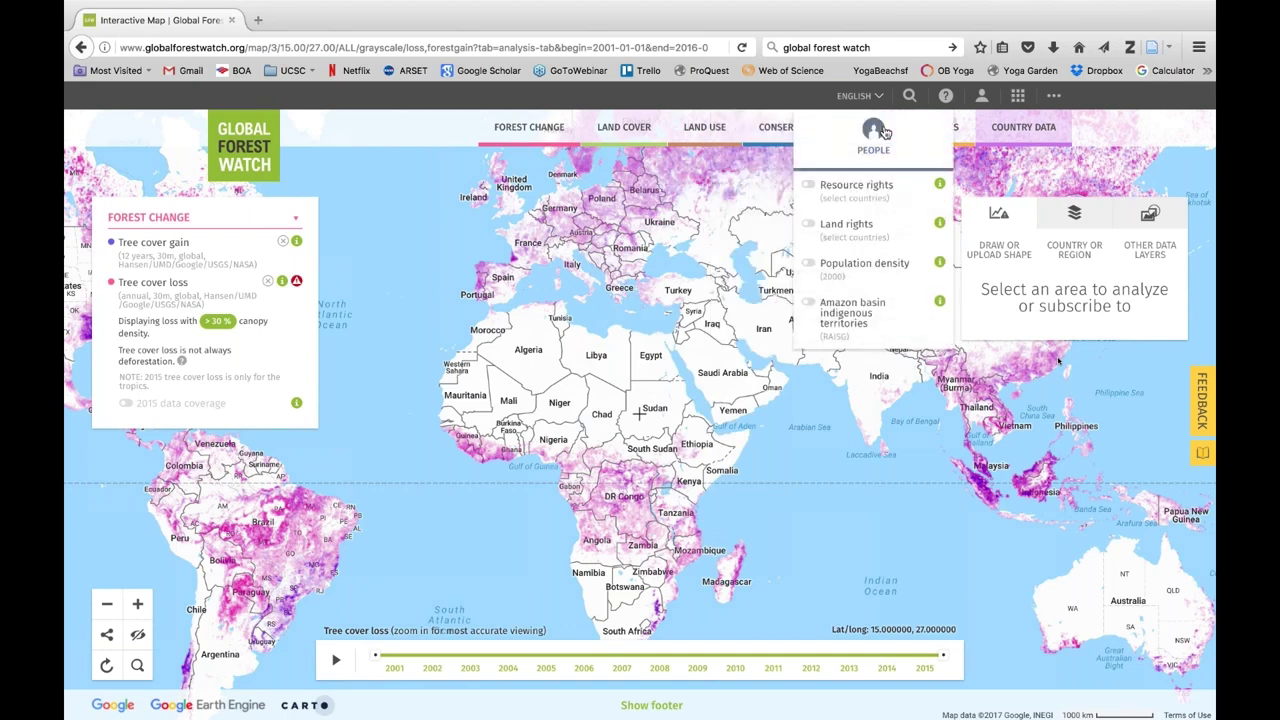
pyautogui.moveTo(968, 135)
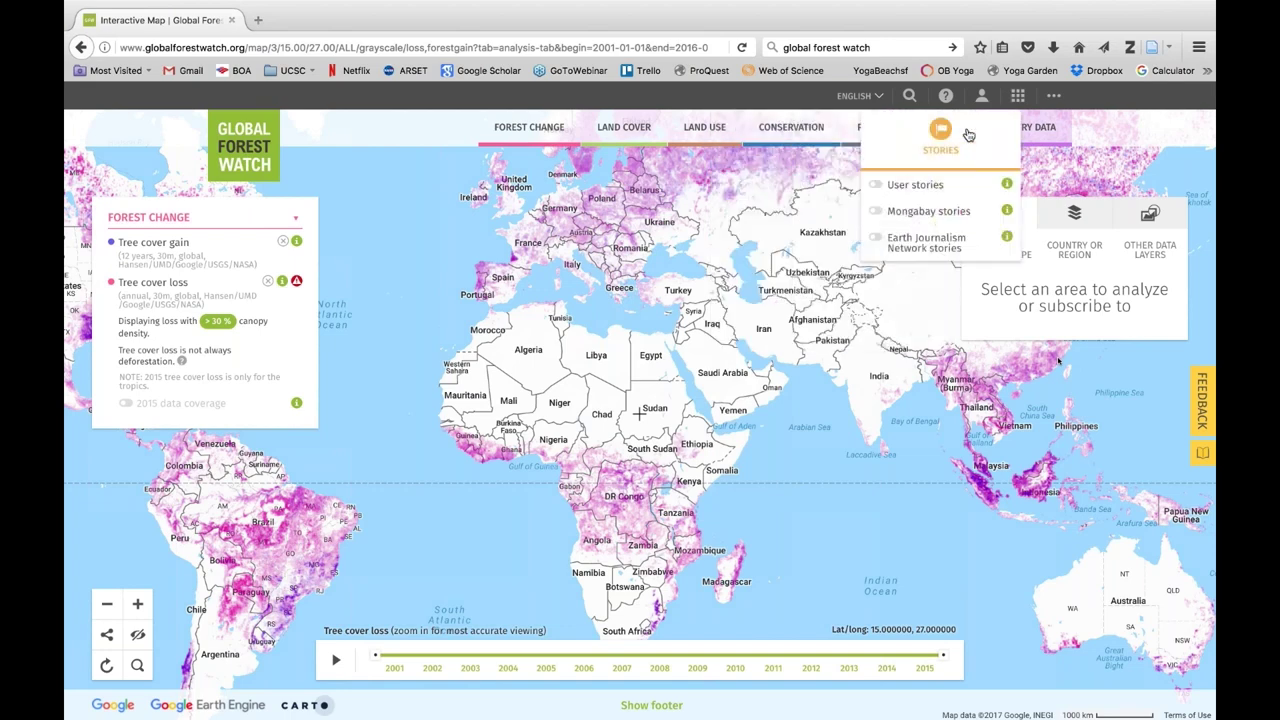
pyautogui.moveTo(1054, 132)
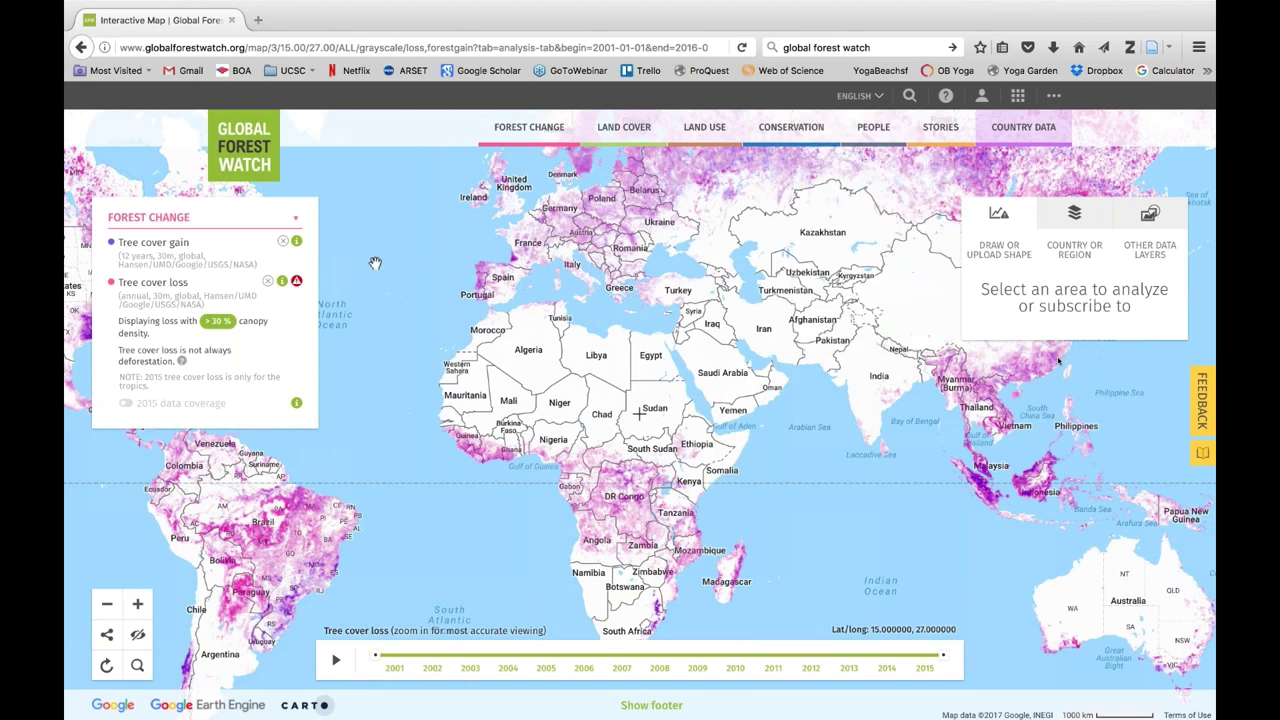
# Remove the Tree cover gain and Tree cover loss layers from the map and display the 2009 Land cover layer
pyautogui.click(284, 244)
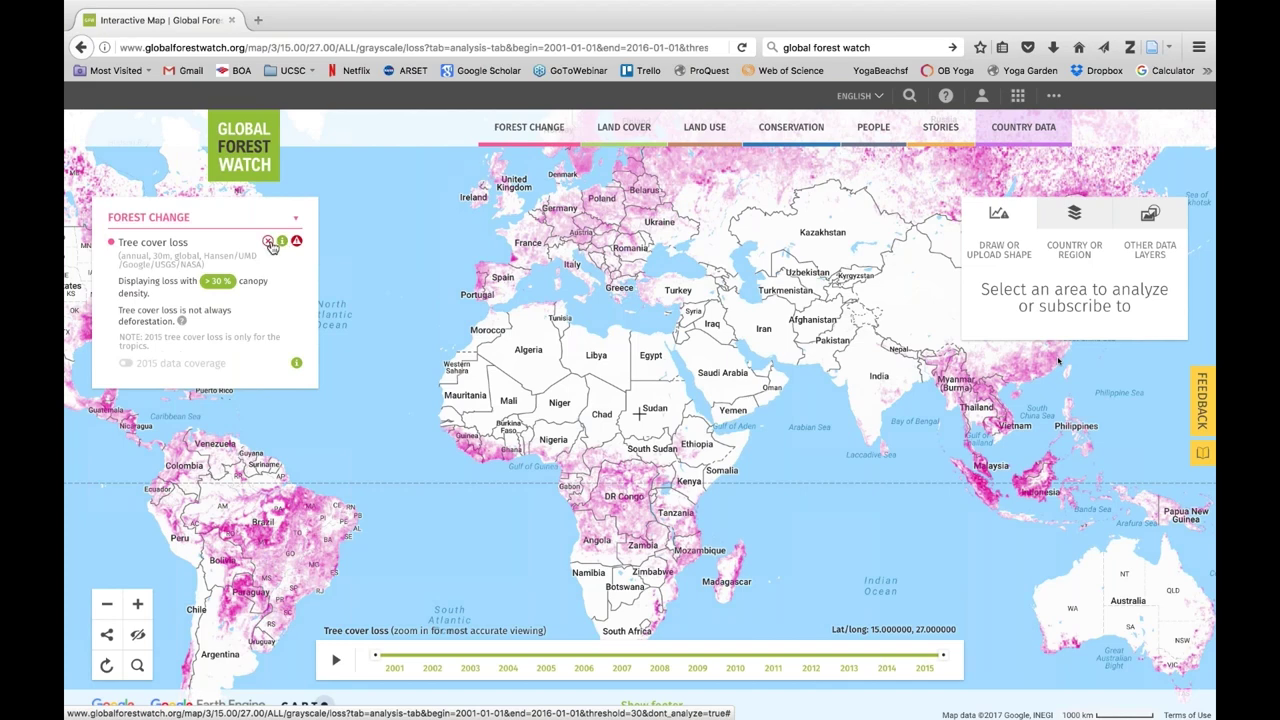
pyautogui.click(268, 242)
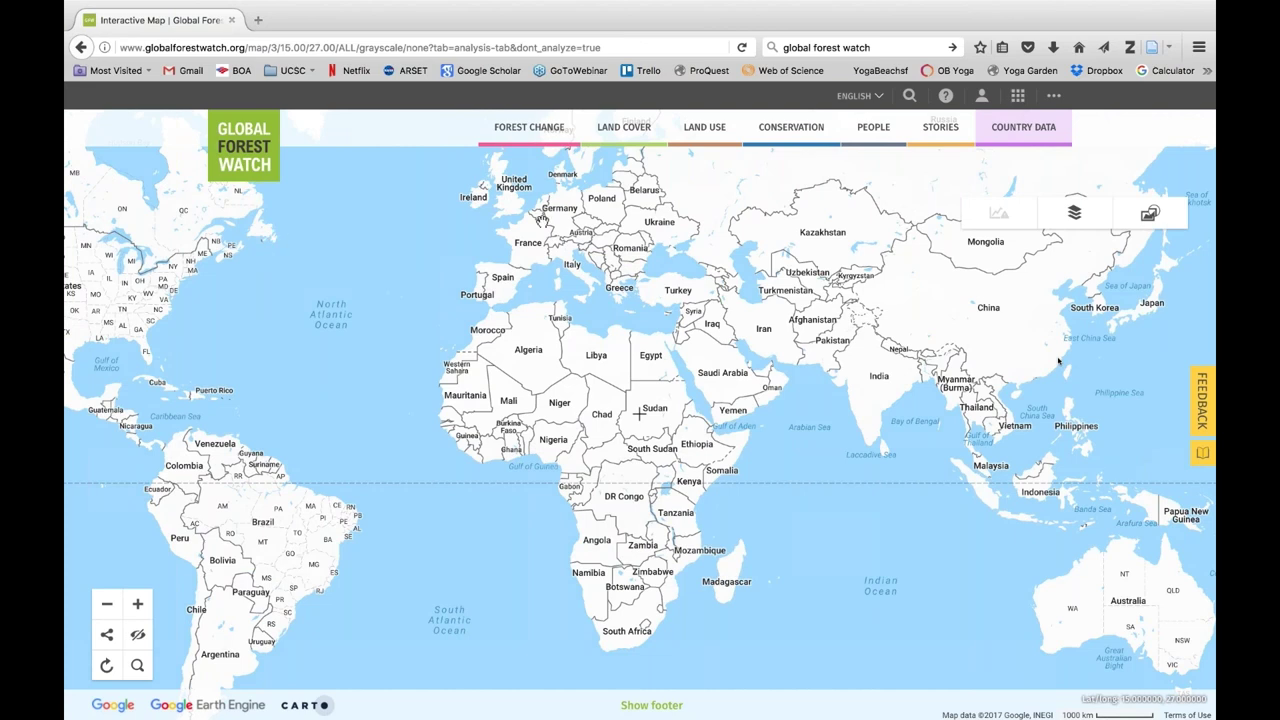
pyautogui.click(624, 143)
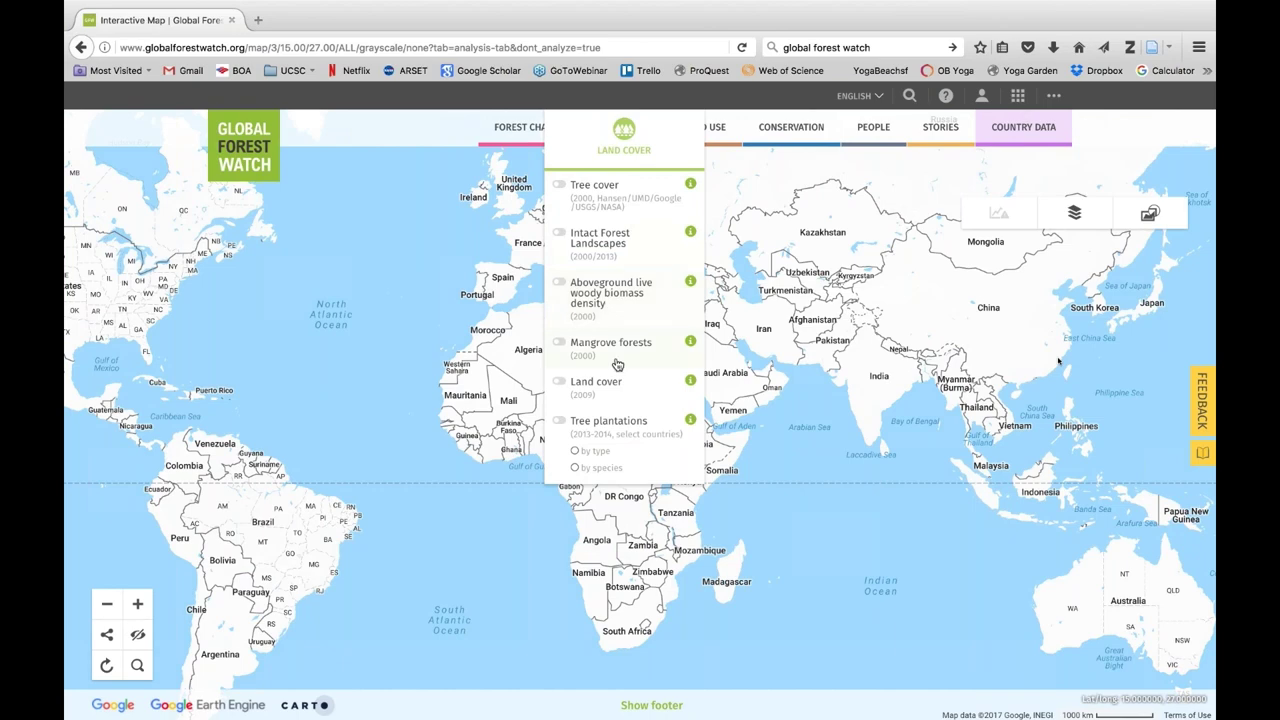
pyautogui.click(617, 395)
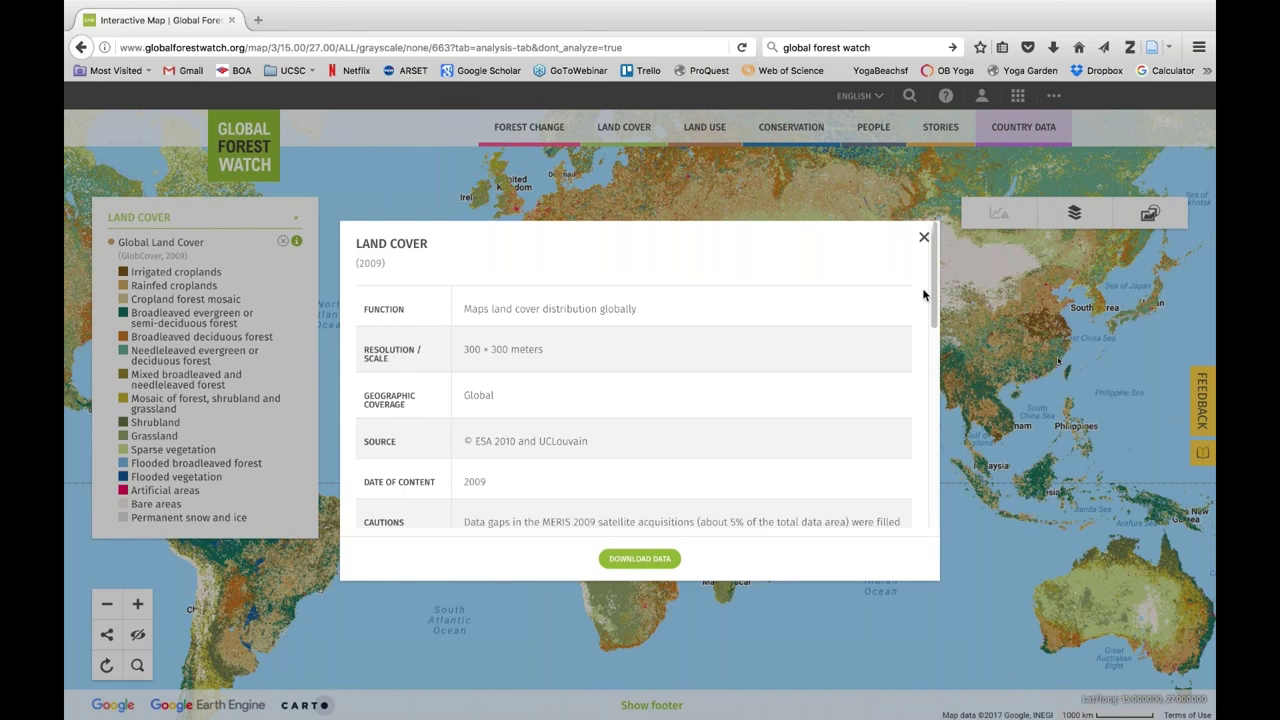
# Read the Land Cover layer's information down to its Overview and close it
pyautogui.moveTo(932, 300); pyautogui.dragTo(927, 462)
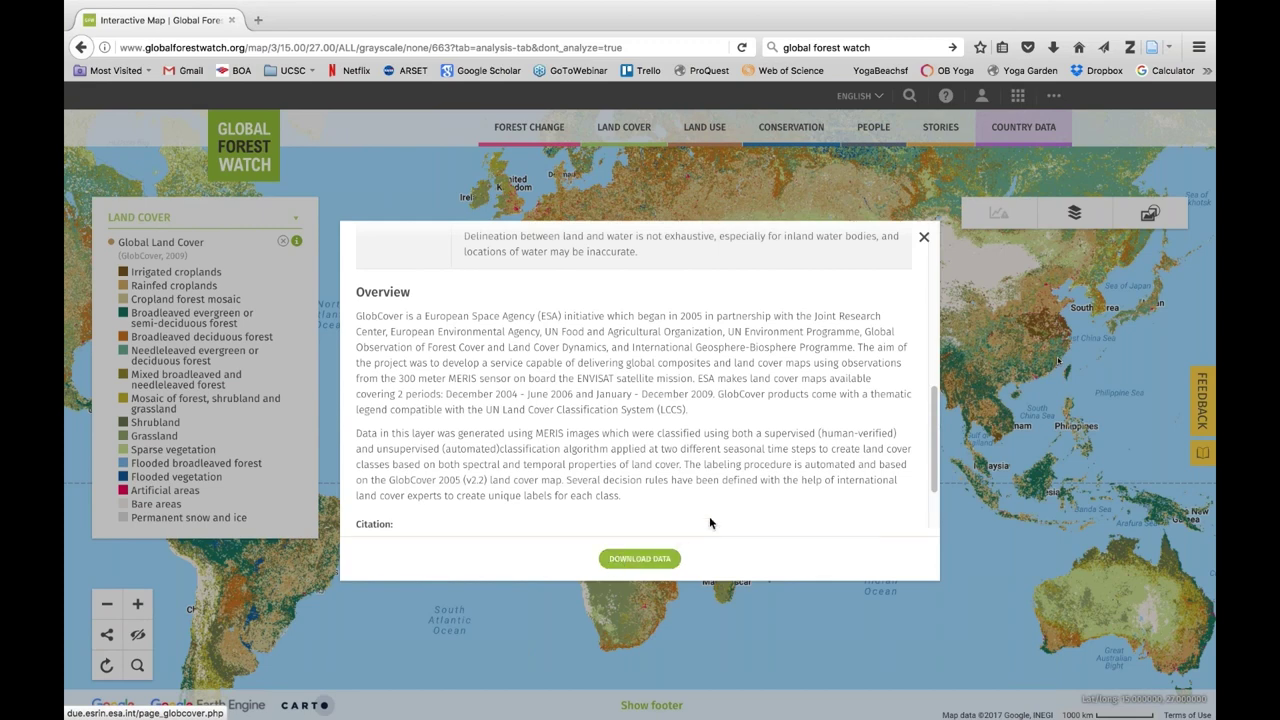
pyautogui.click(924, 238)
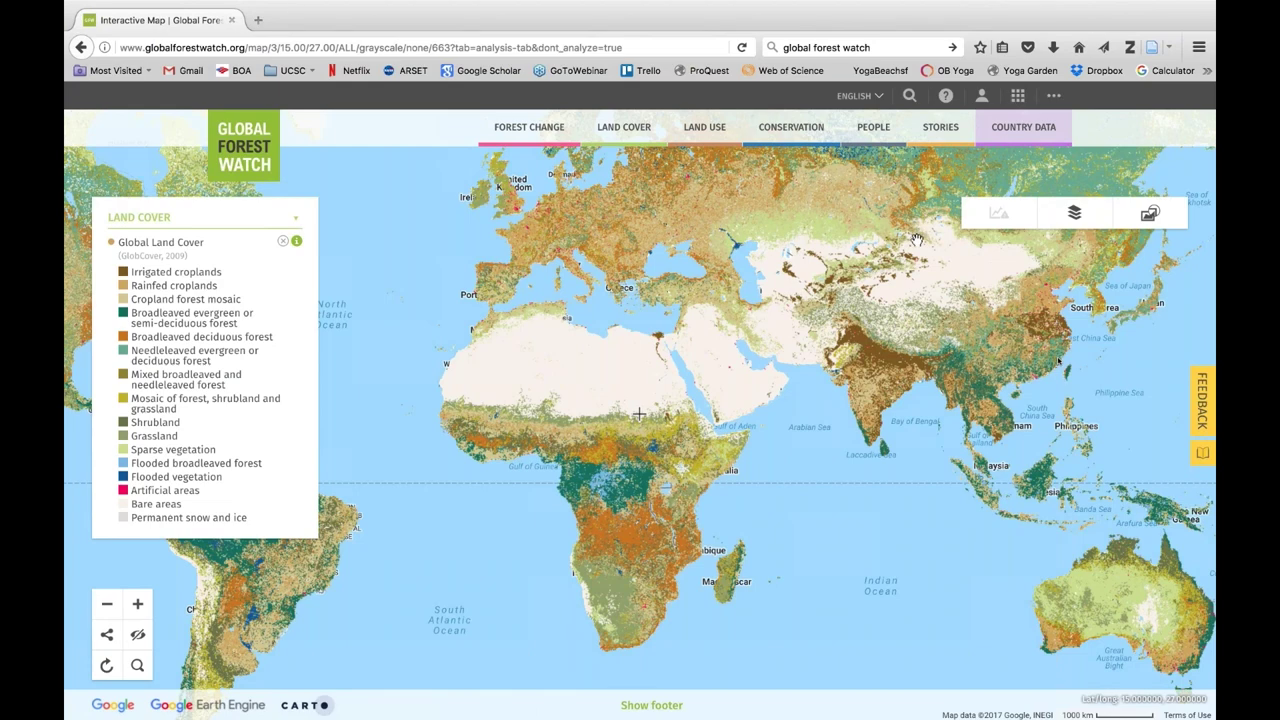
# Examine Borneo's land cover against the legend classes for broadleaved evergreen or semi-deciduous forest and cropland forest mosaic
pyautogui.moveTo(985, 375); pyautogui.dragTo(665, 377)
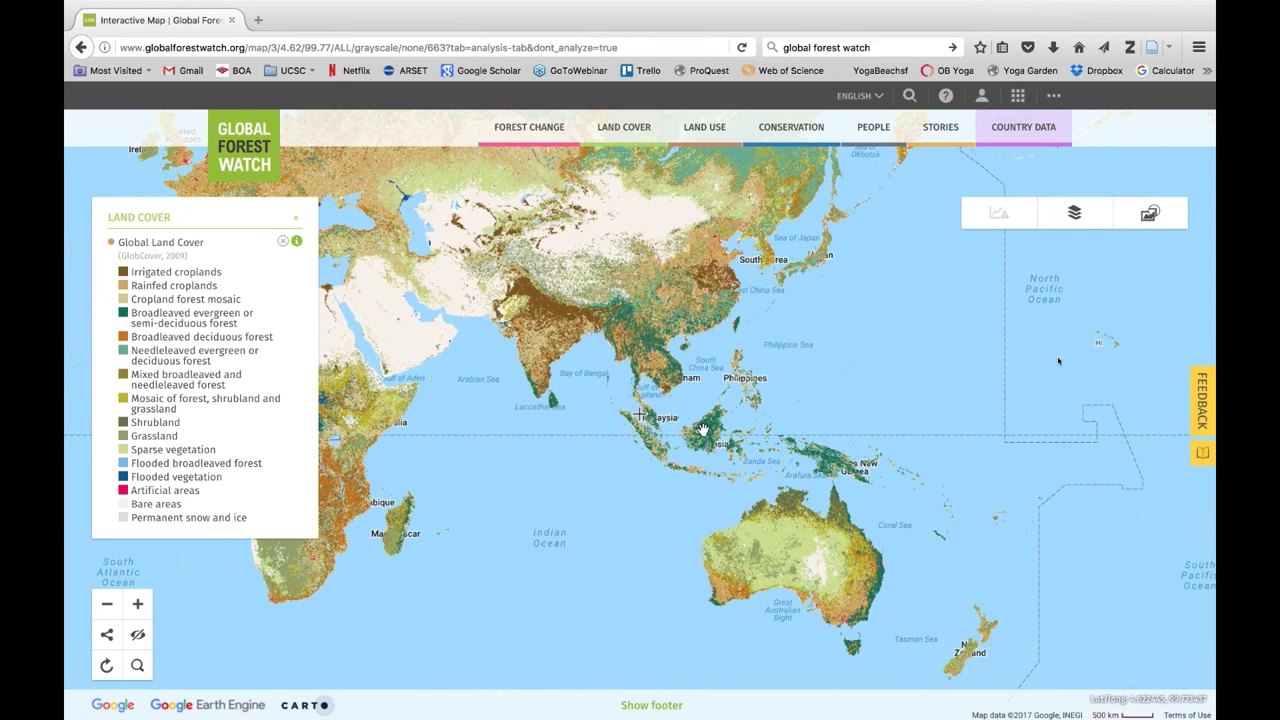
pyautogui.scroll(3, 703, 430)
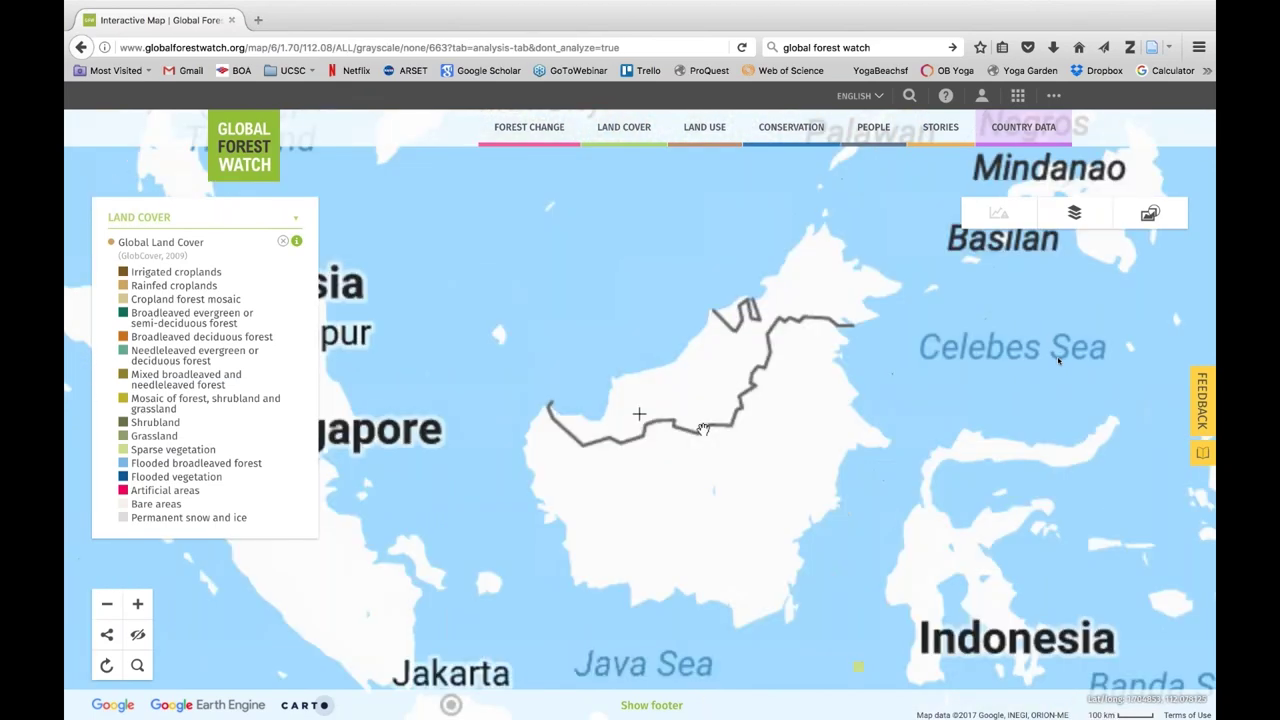
pyautogui.scroll(1, 703, 430)
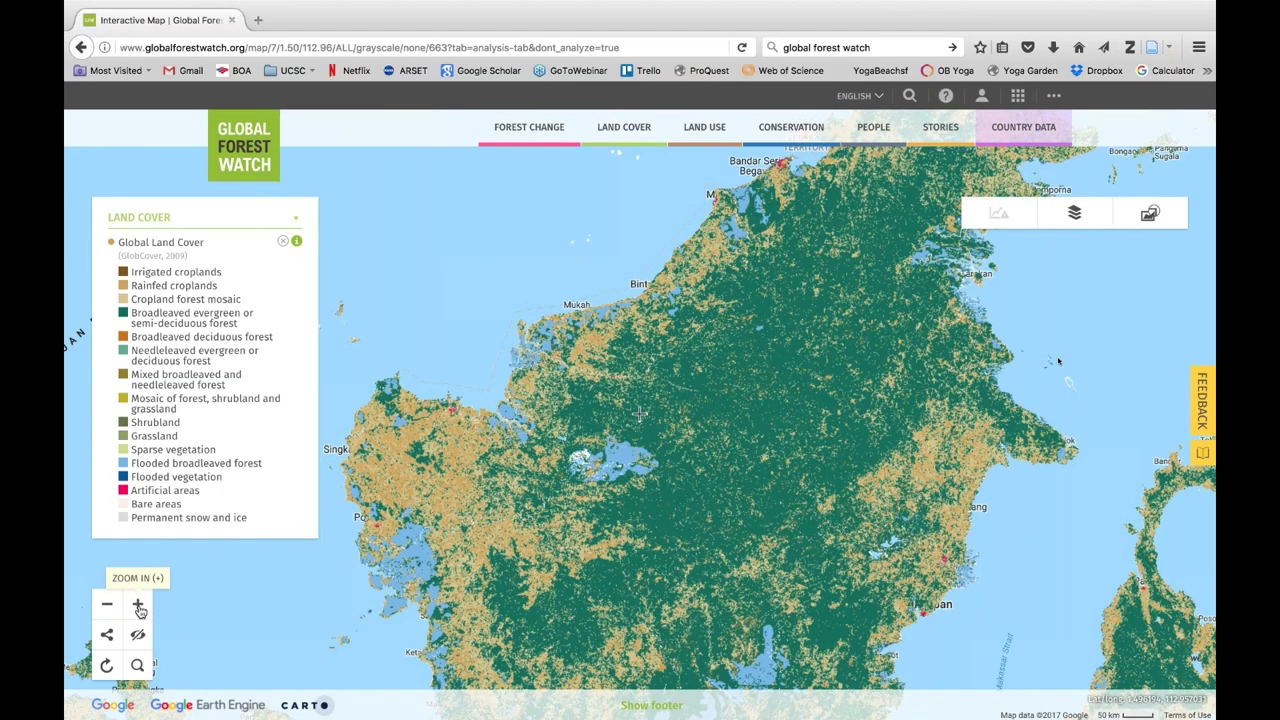
pyautogui.moveTo(671, 404); pyautogui.dragTo(609, 551)
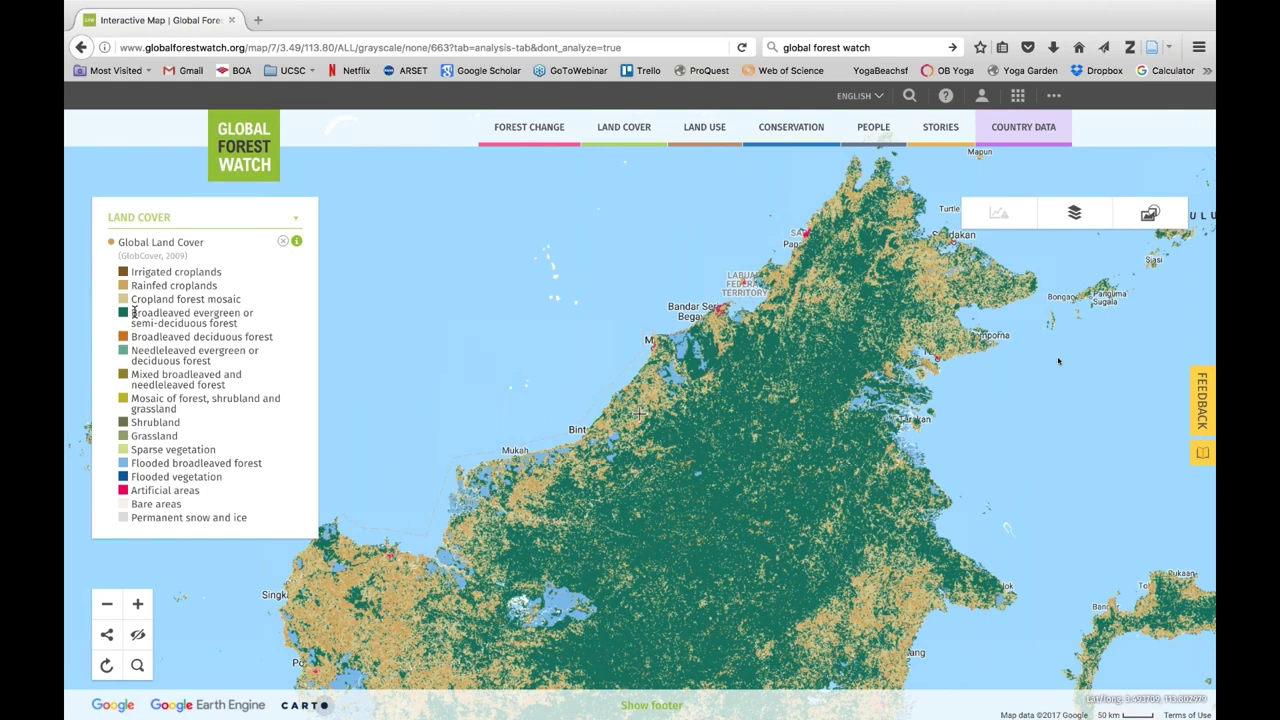
pyautogui.moveTo(133, 312); pyautogui.dragTo(237, 318)
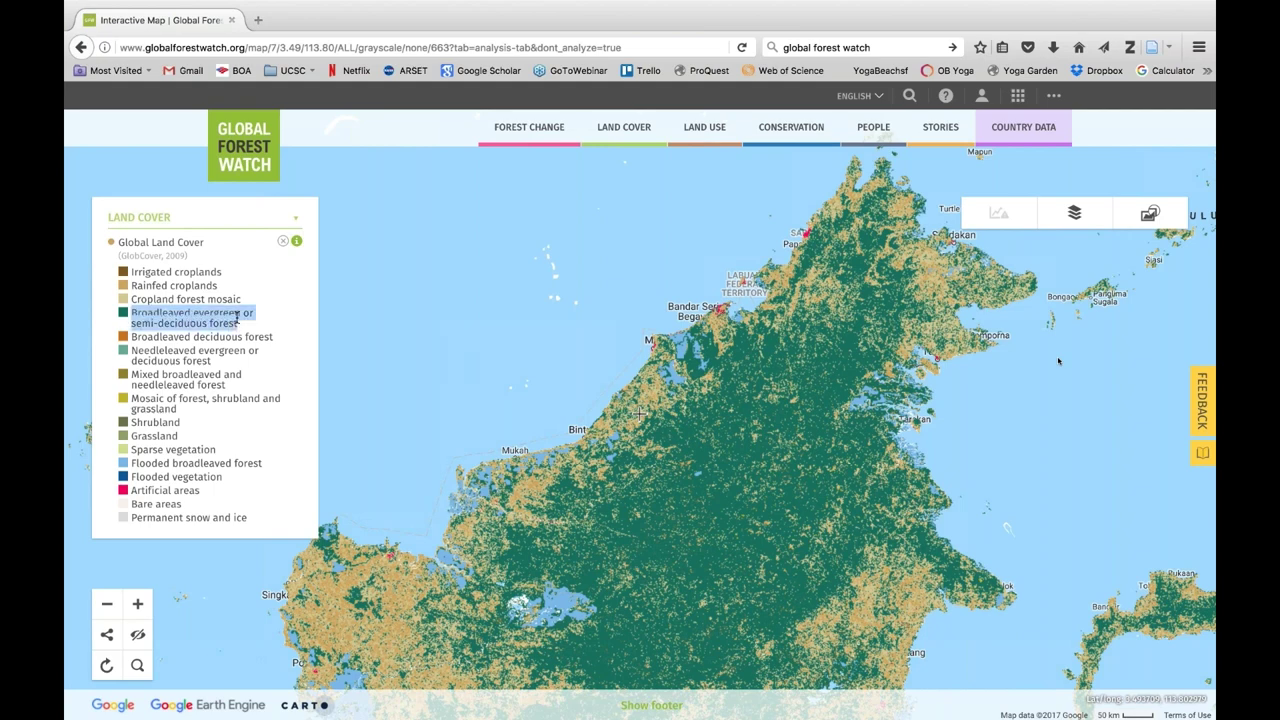
pyautogui.click(250, 328)
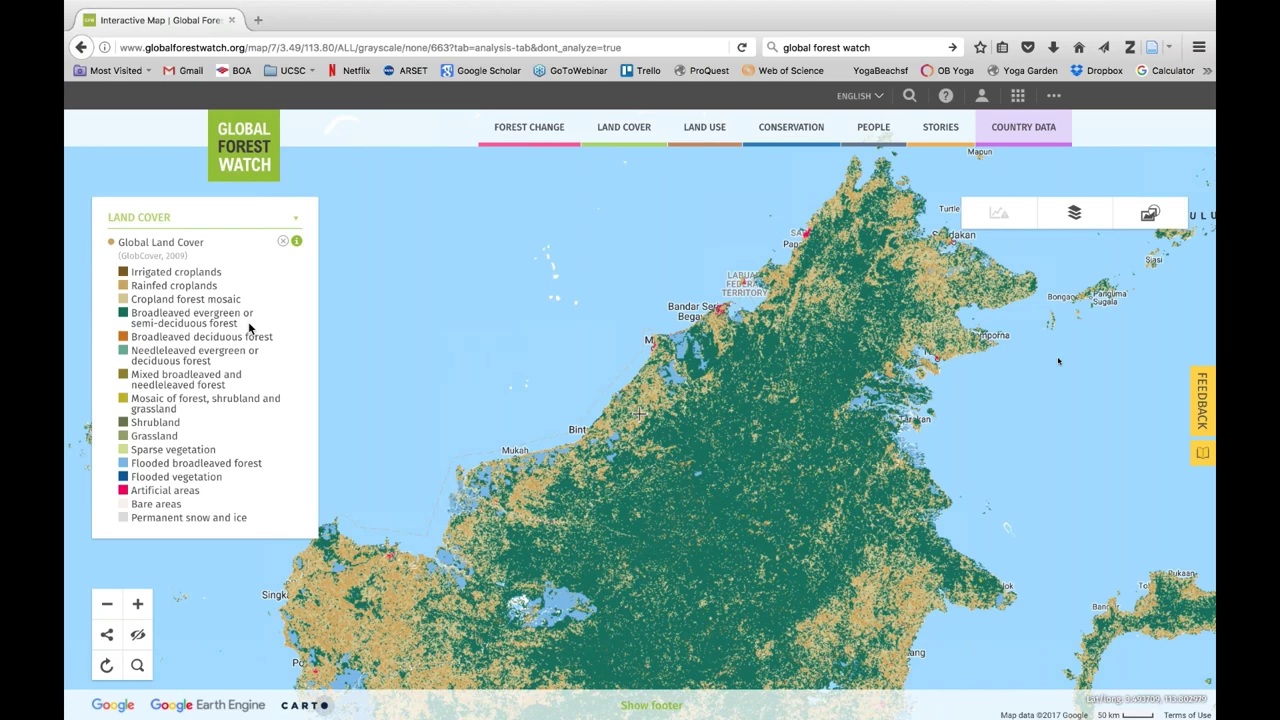
pyautogui.doubleClick(138, 299)
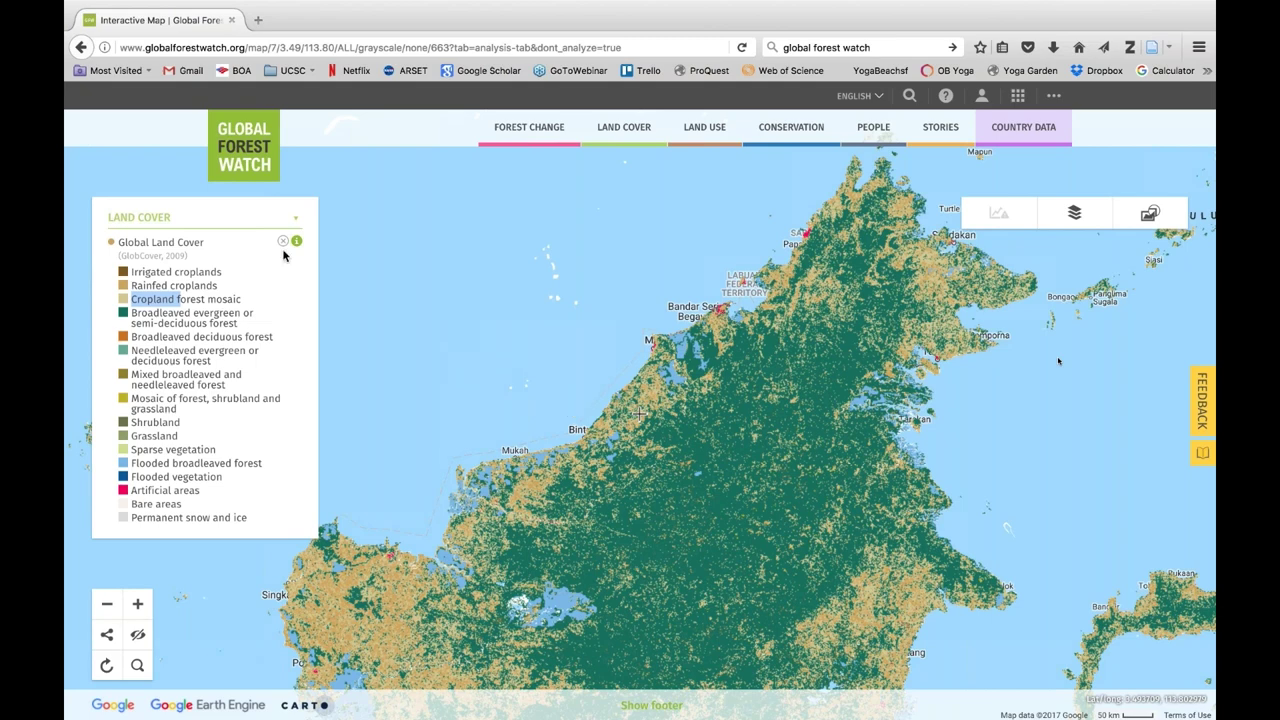
# Take the browser out of full screen and switch to the Session3_Demo project in QGIS, shown full screen
pyautogui.moveTo(122, 6)
pyautogui.click(107, 27)
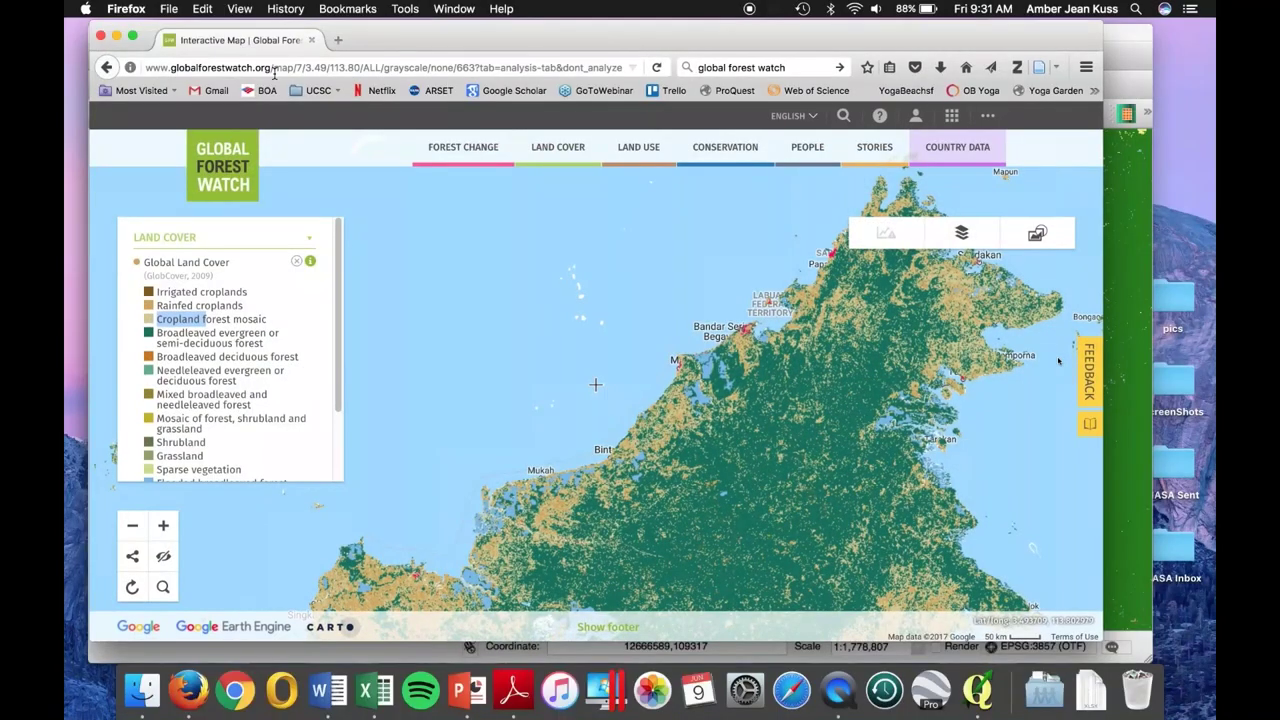
pyautogui.click(1111, 55)
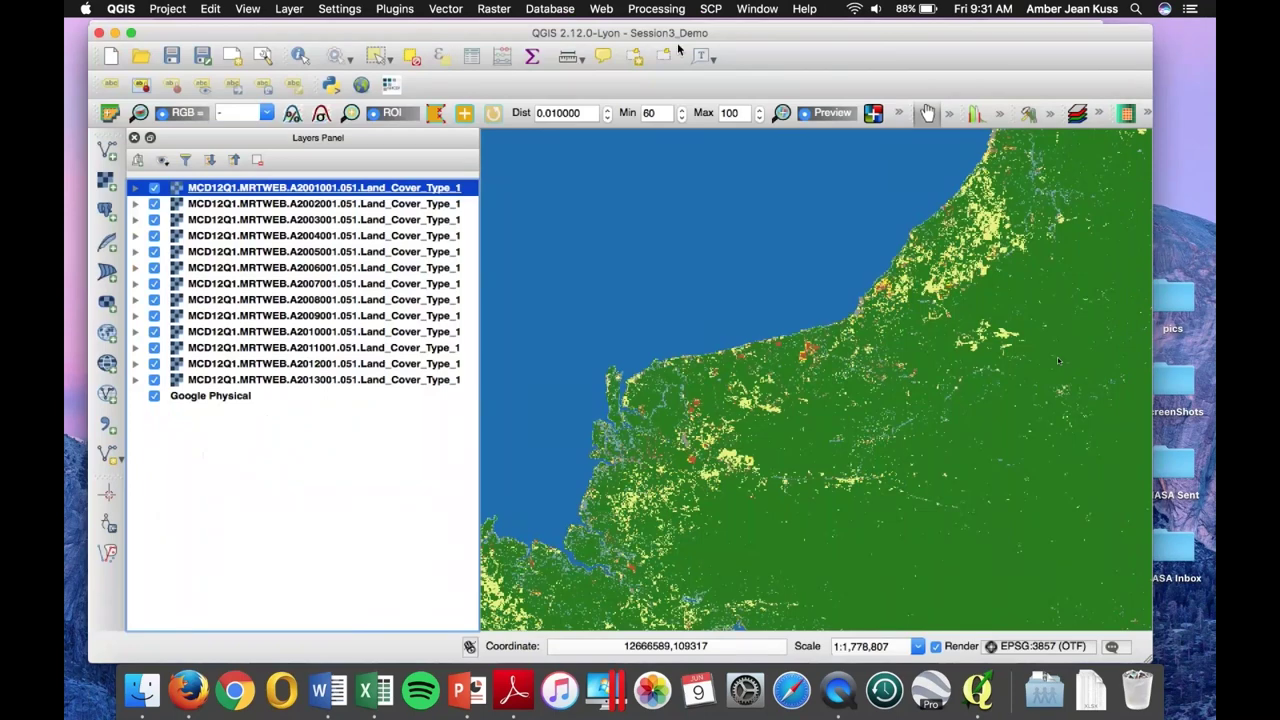
pyautogui.click(131, 33)
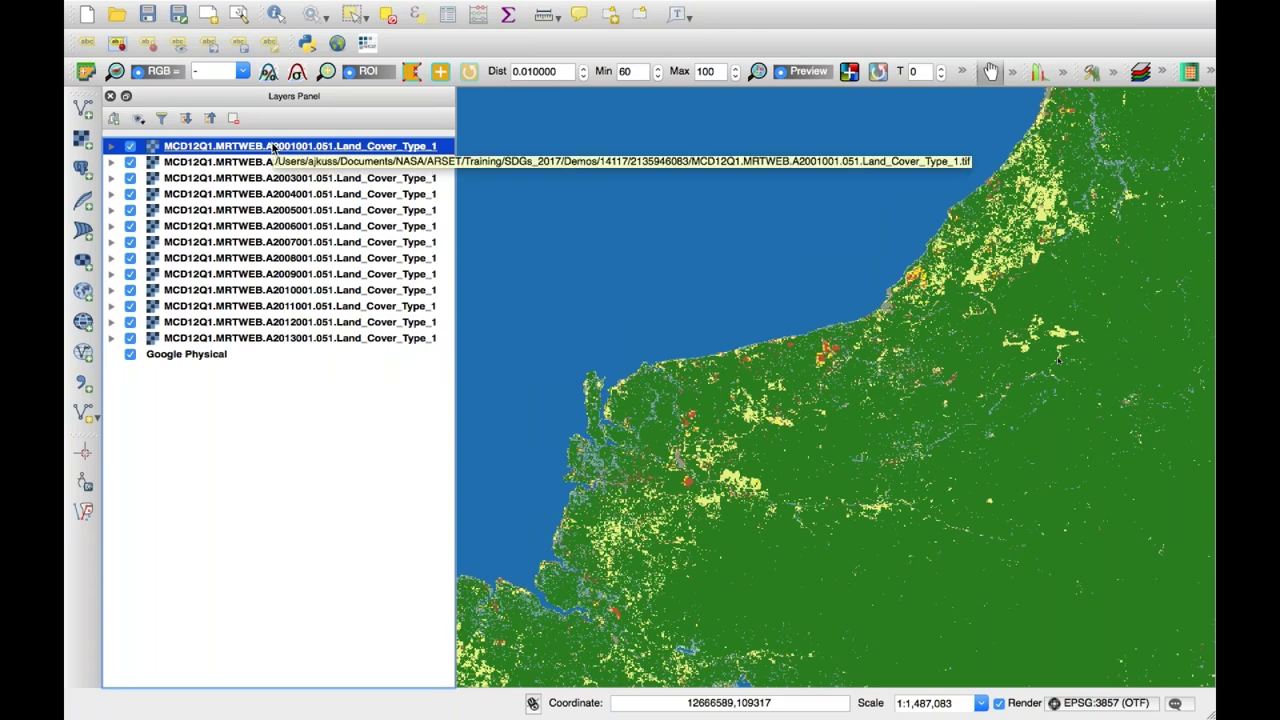
# Style the 2001 MODIS land cover layer as Singleband pseudocolor and load its color map from landcover_colors.txt in the Demos folder
pyautogui.rightClick(272, 148)
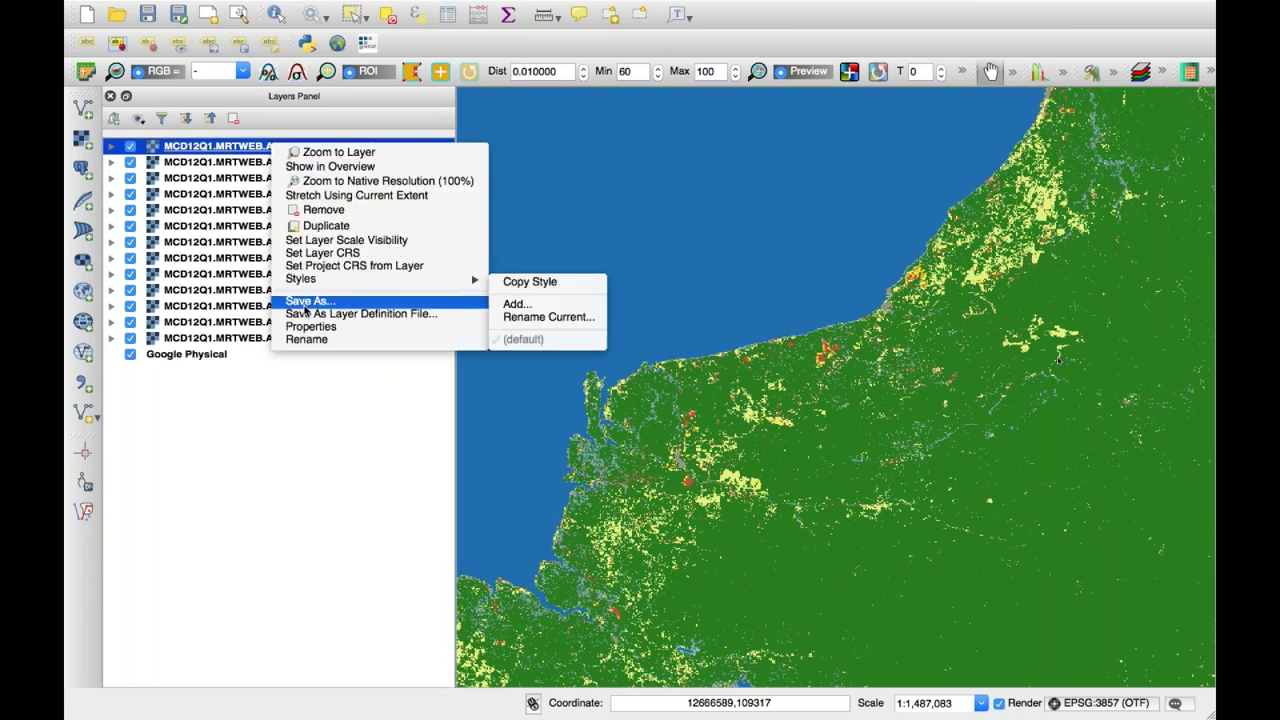
pyautogui.click(306, 327)
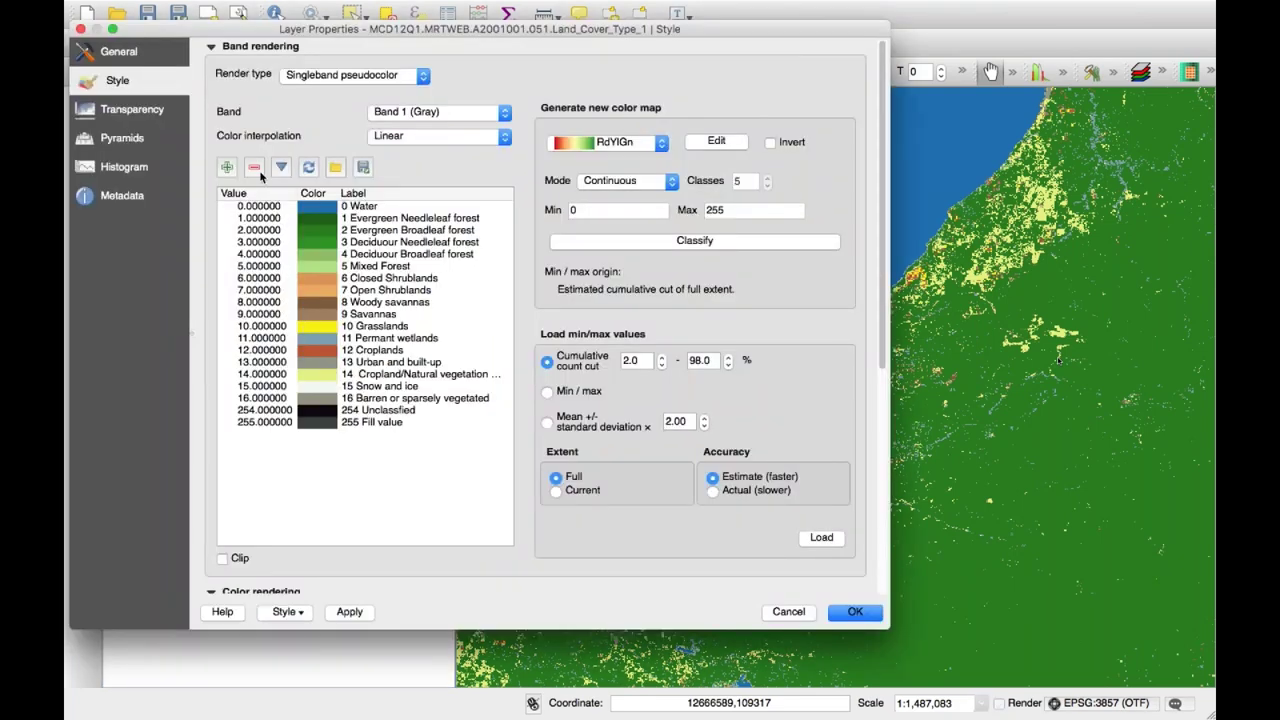
pyautogui.click(336, 76)
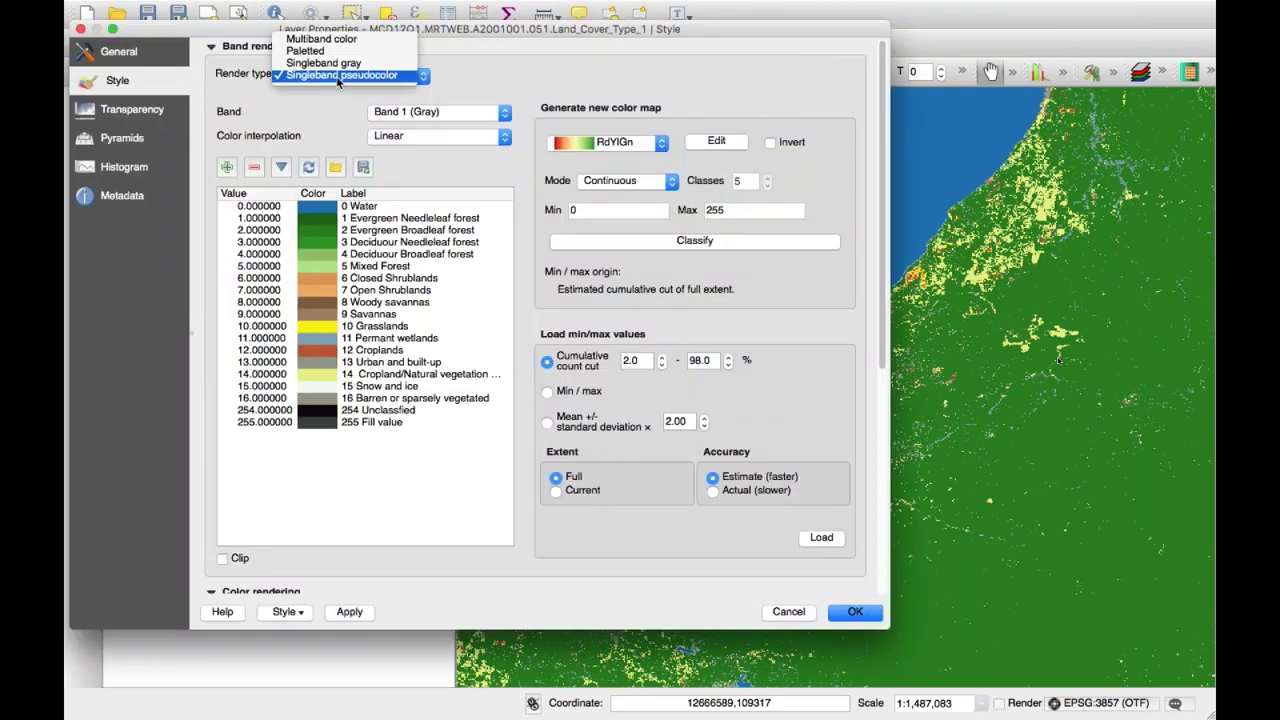
pyautogui.click(336, 76)
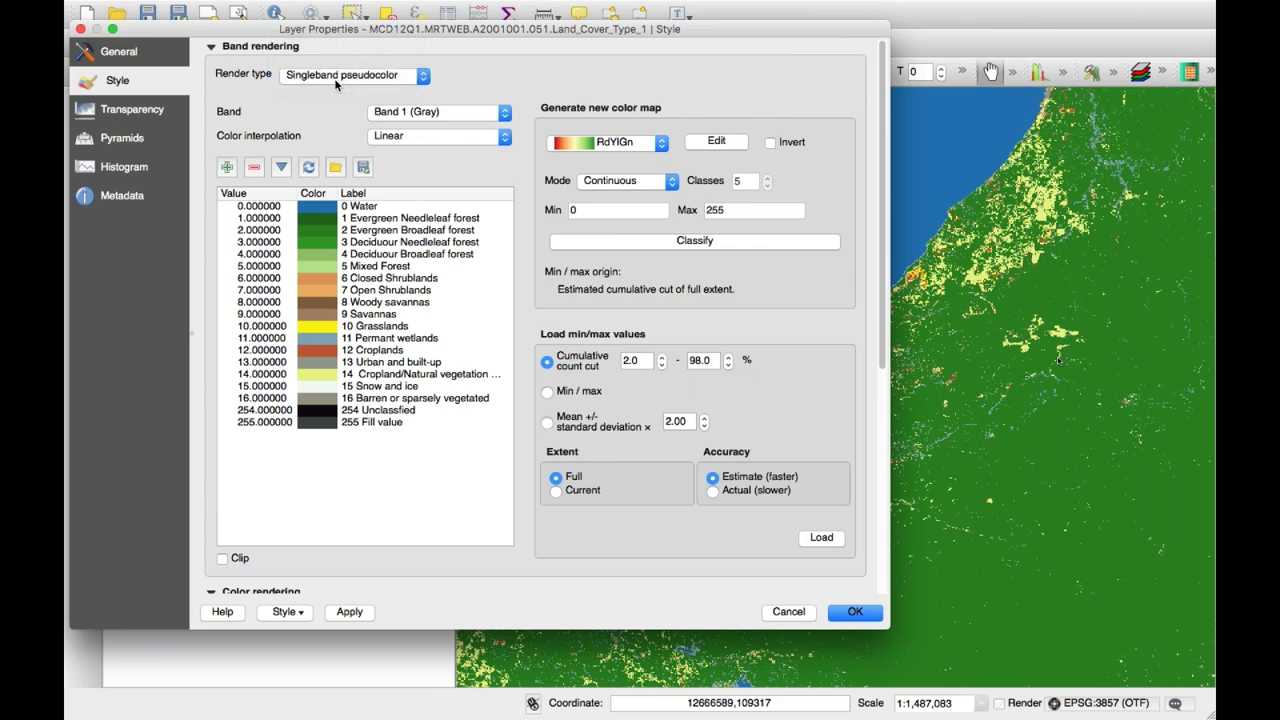
pyautogui.click(335, 168)
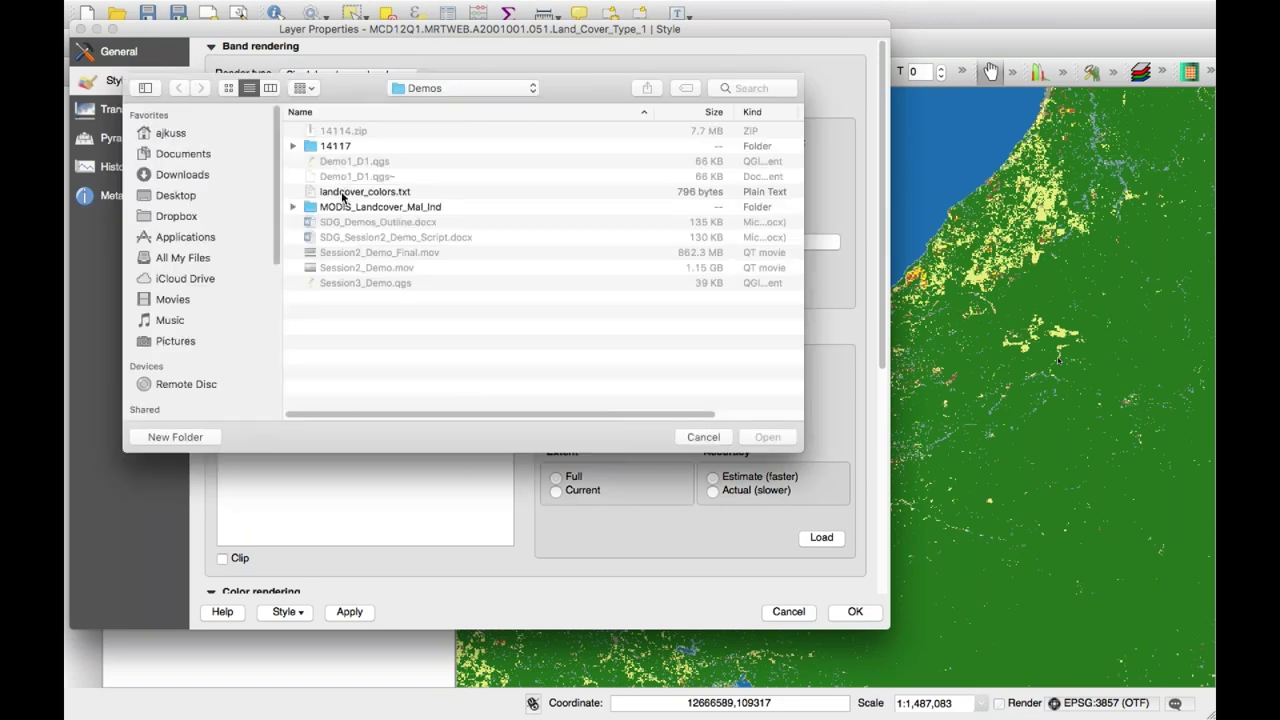
pyautogui.click(343, 193)
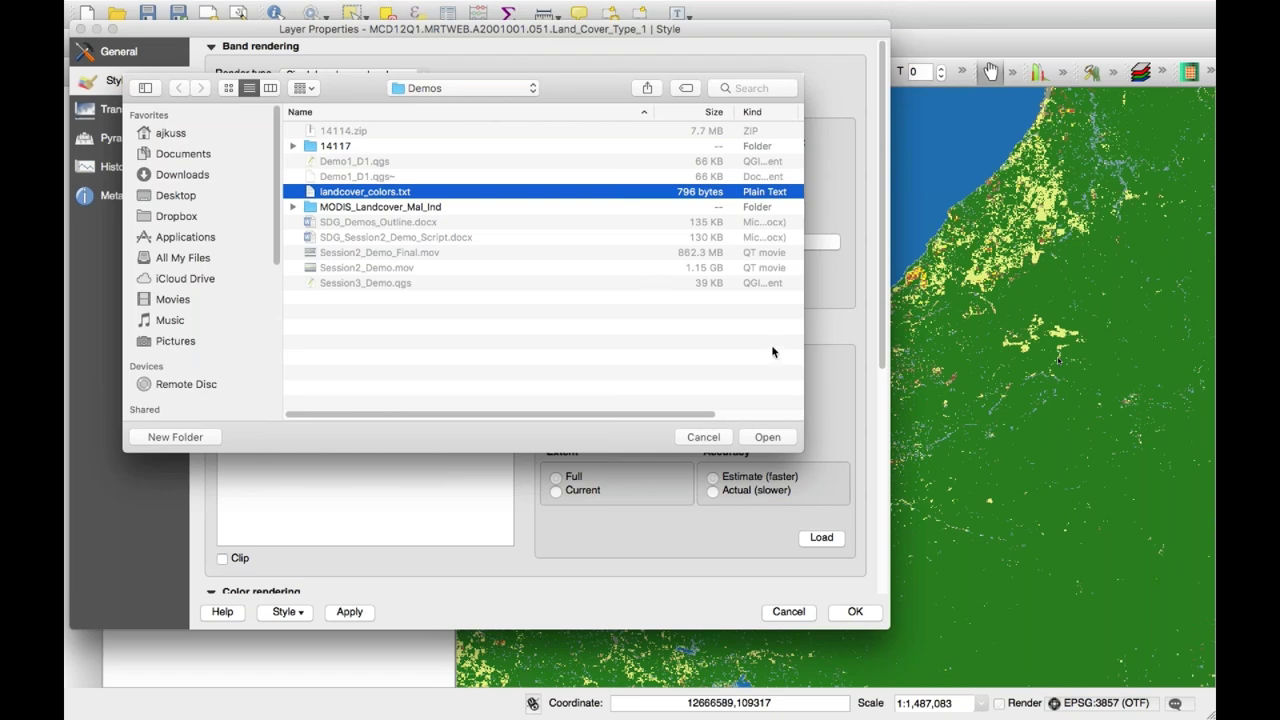
pyautogui.click(764, 437)
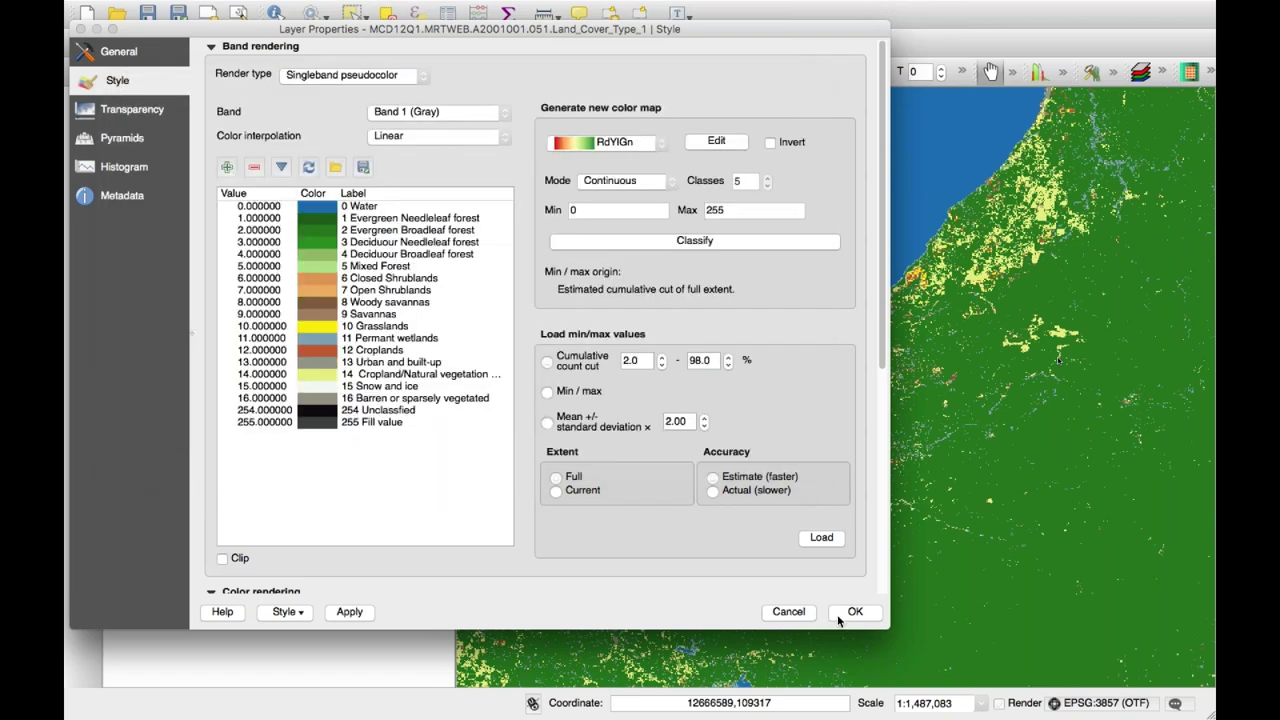
pyautogui.click(840, 615)
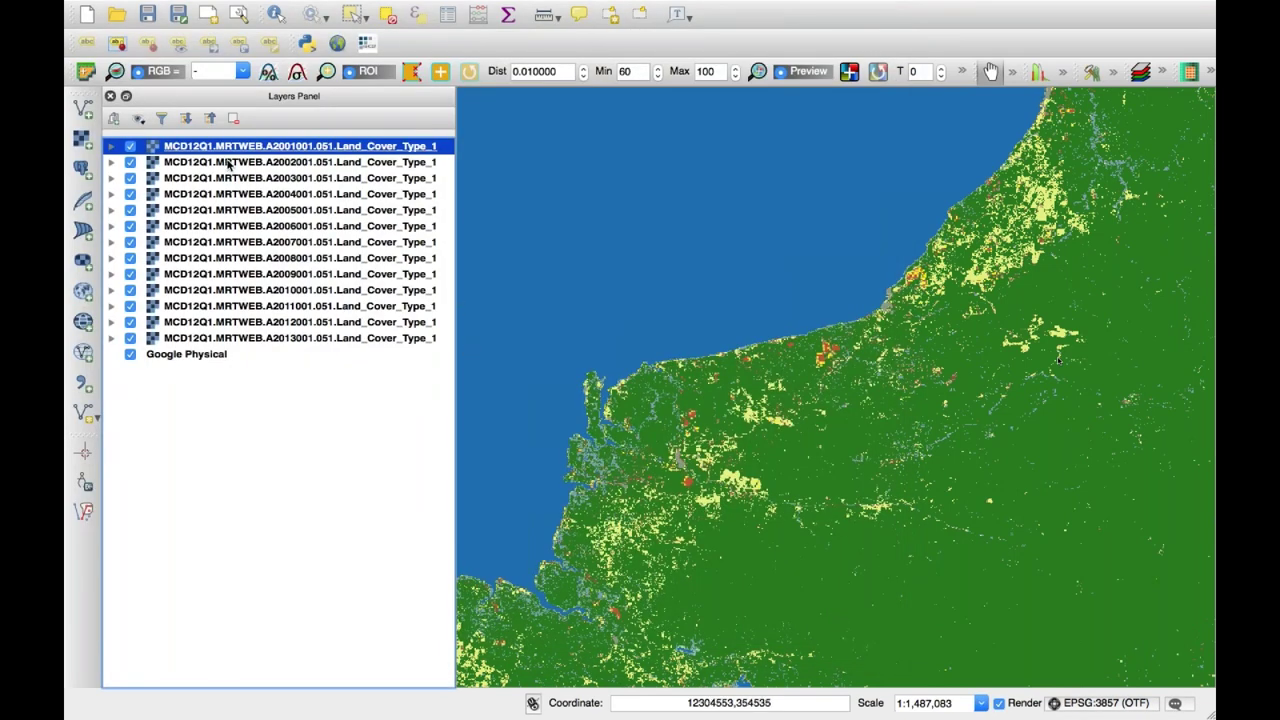
# Expand the 2001 layer's legend and hide the land cover layers one by one from 2001 through 2012 to view yearly change
pyautogui.click(111, 146)
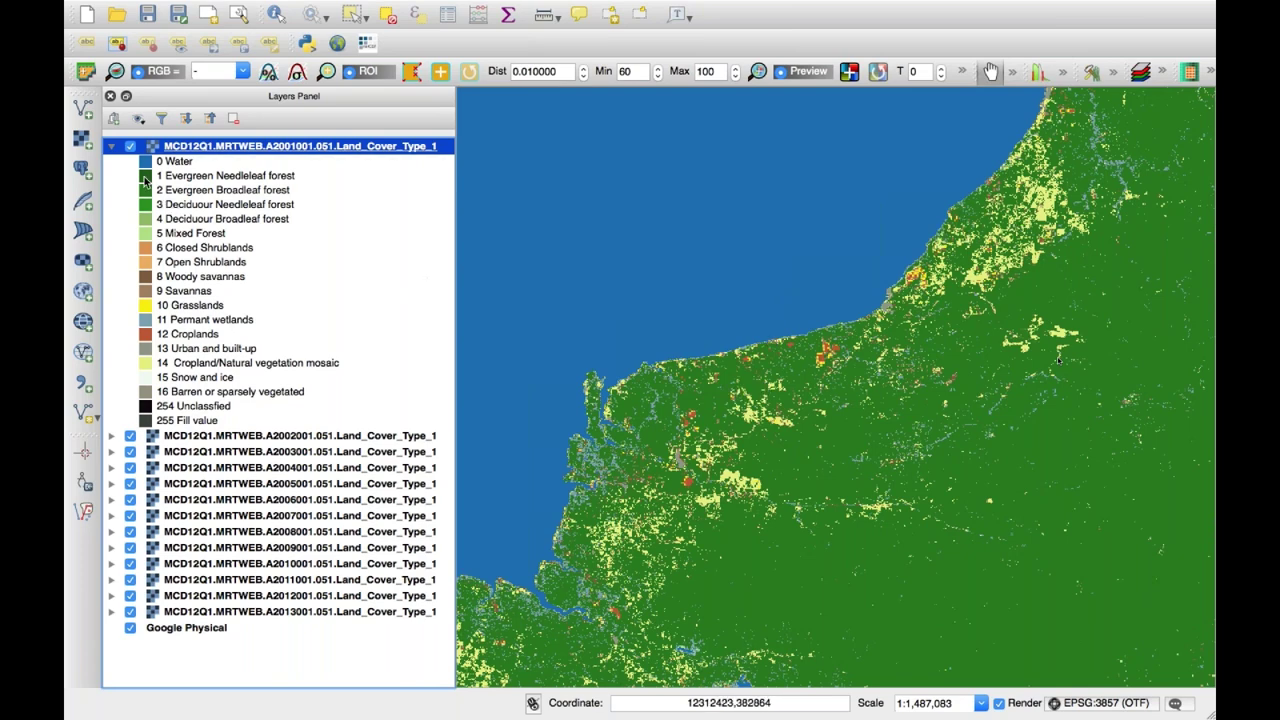
pyautogui.click(131, 146)
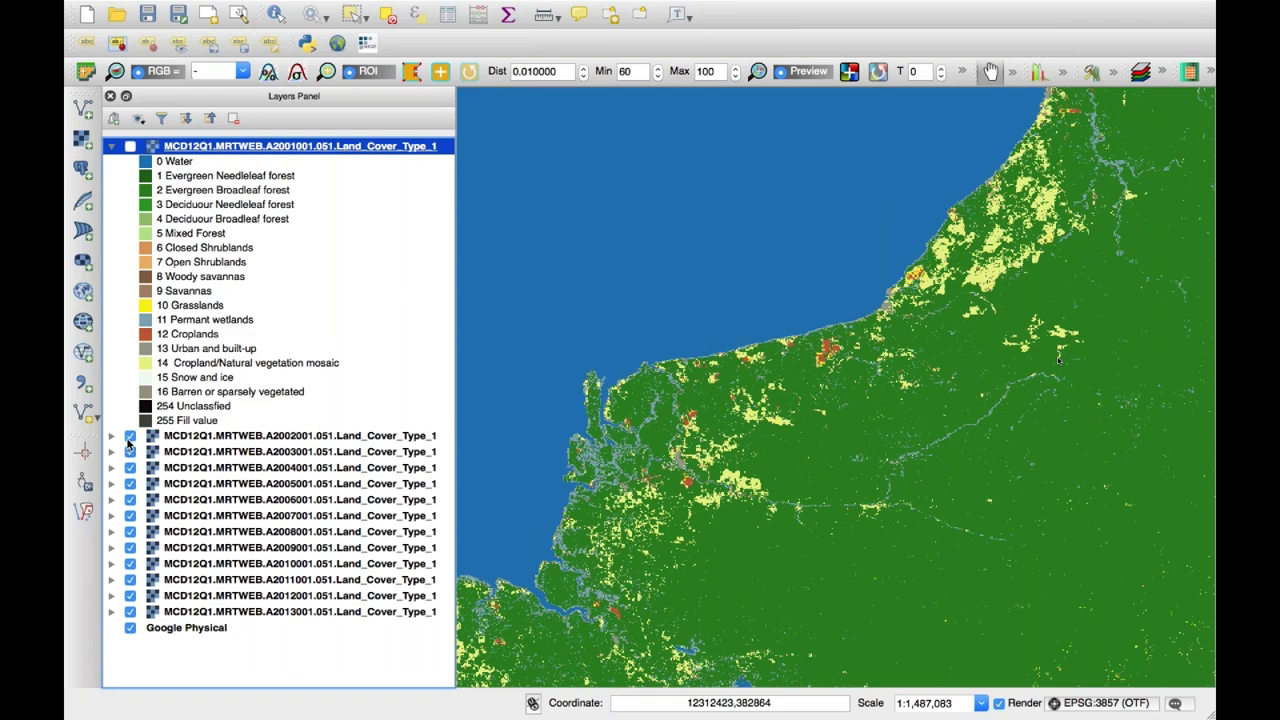
pyautogui.click(130, 438)
pyautogui.click(131, 452)
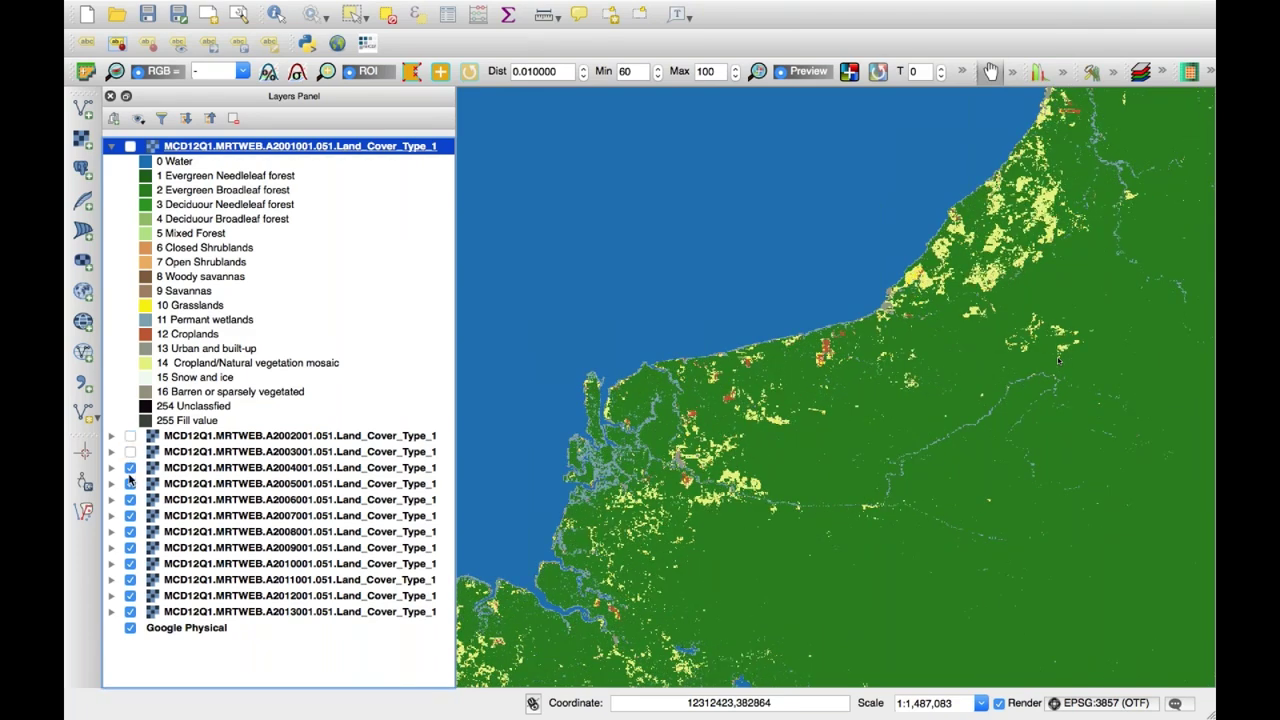
pyautogui.click(128, 475)
pyautogui.click(130, 468)
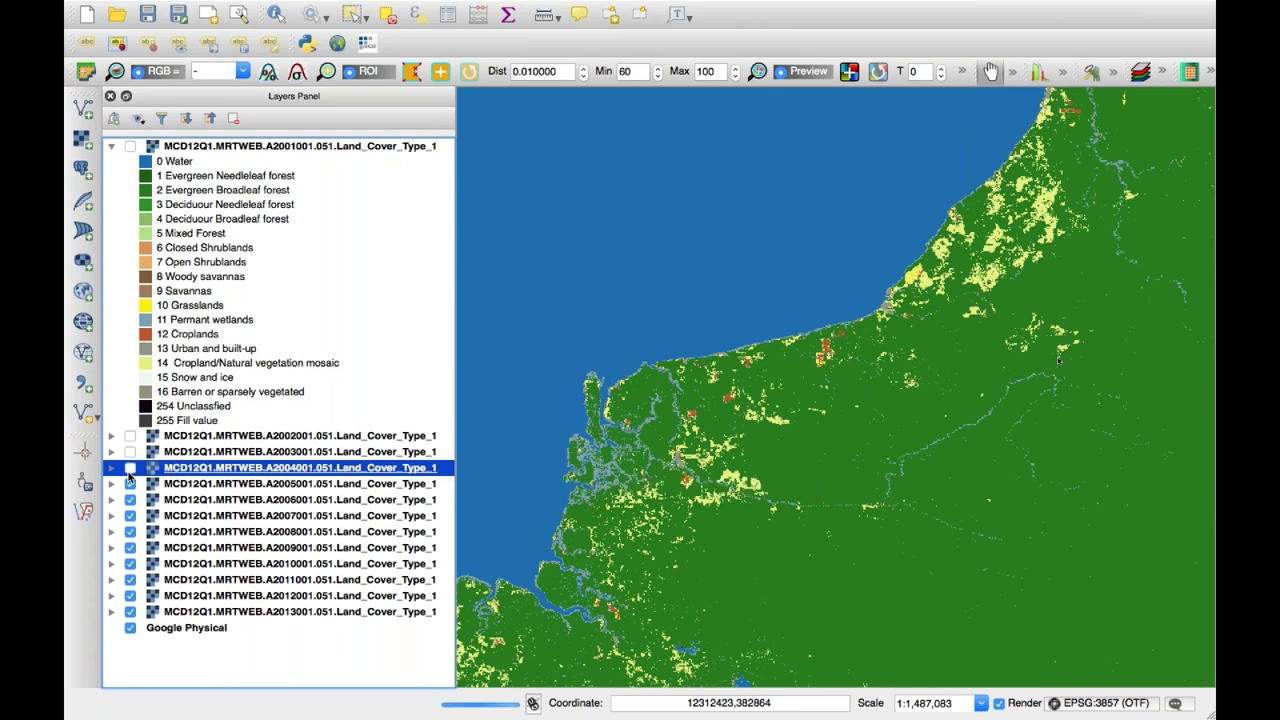
pyautogui.click(130, 485)
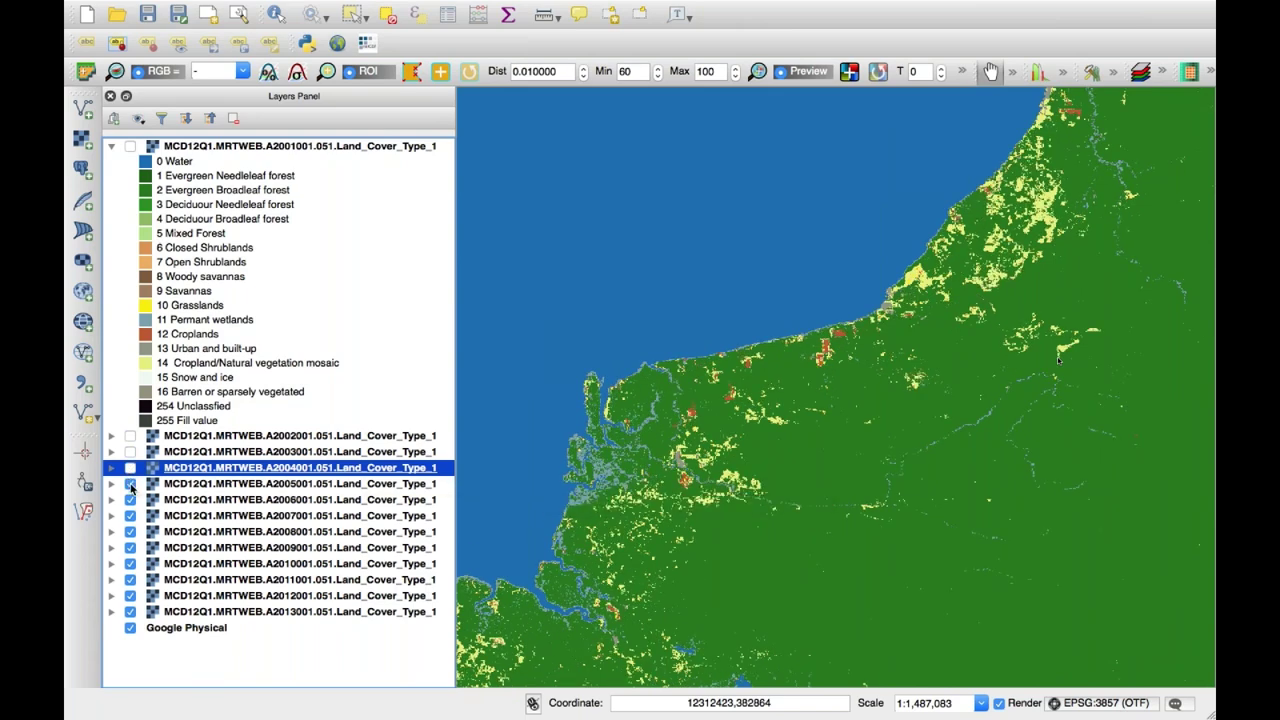
pyautogui.click(130, 500)
pyautogui.click(130, 515)
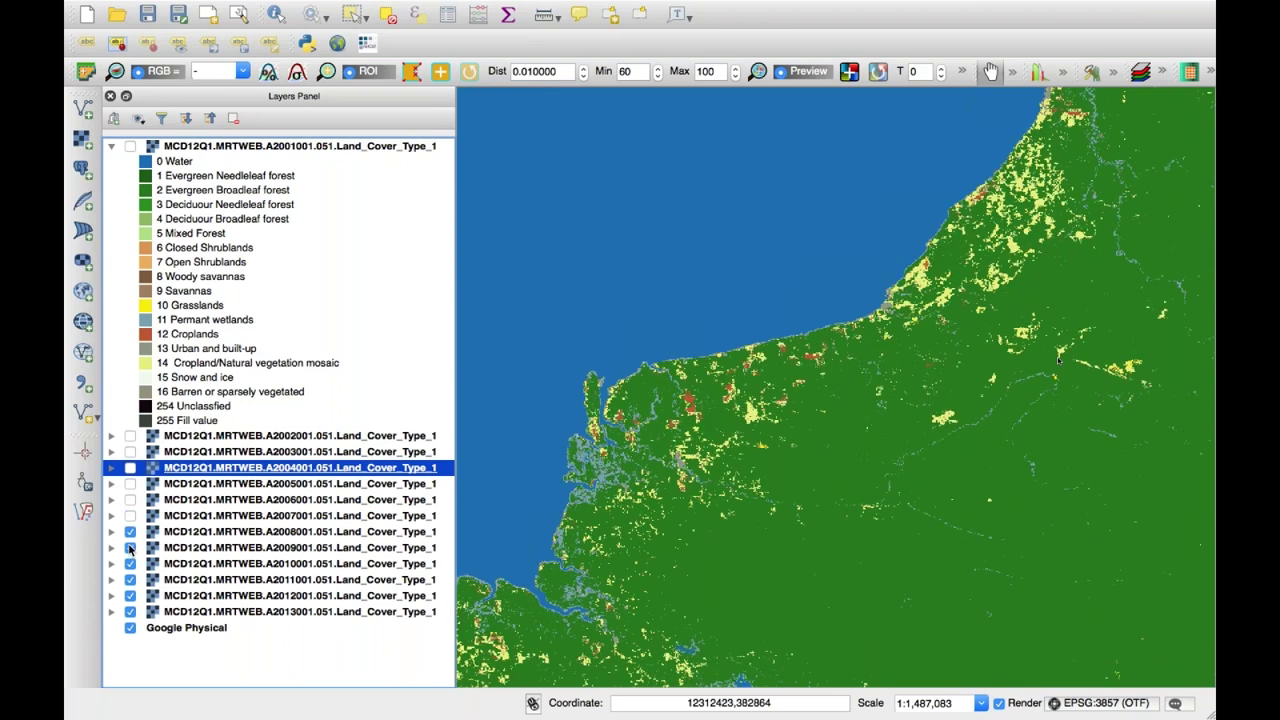
pyautogui.click(131, 532)
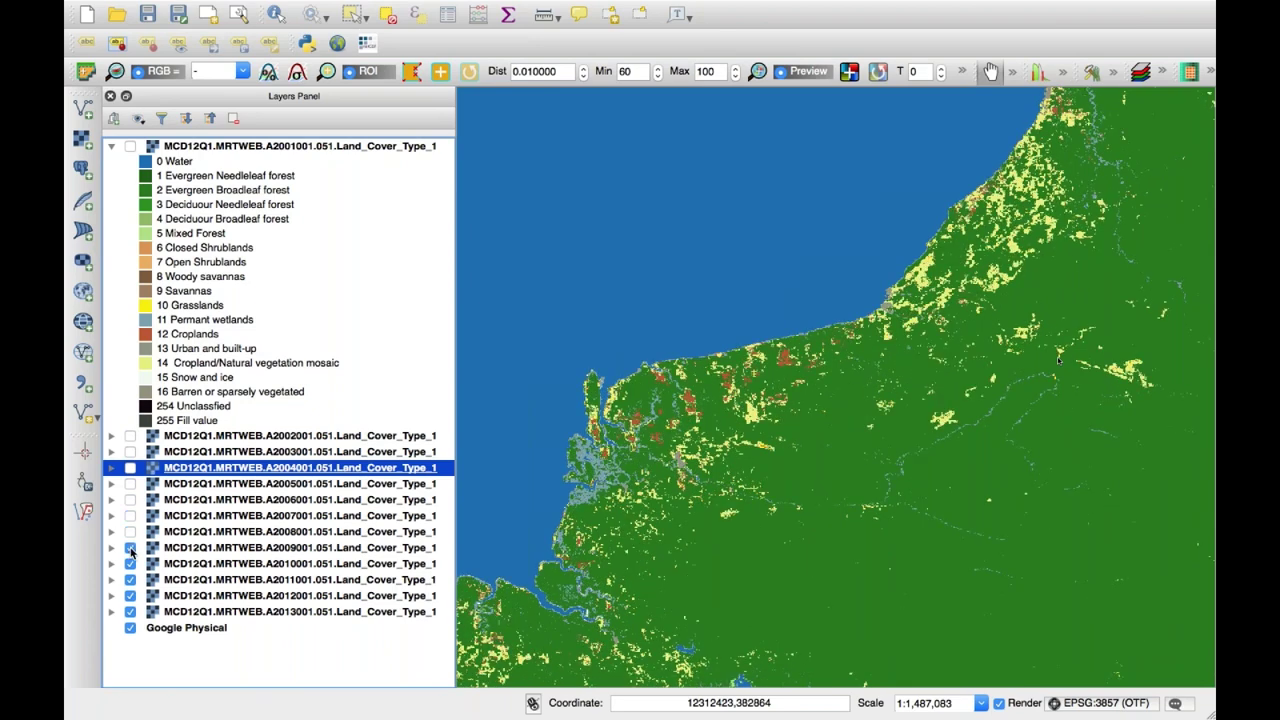
pyautogui.click(130, 548)
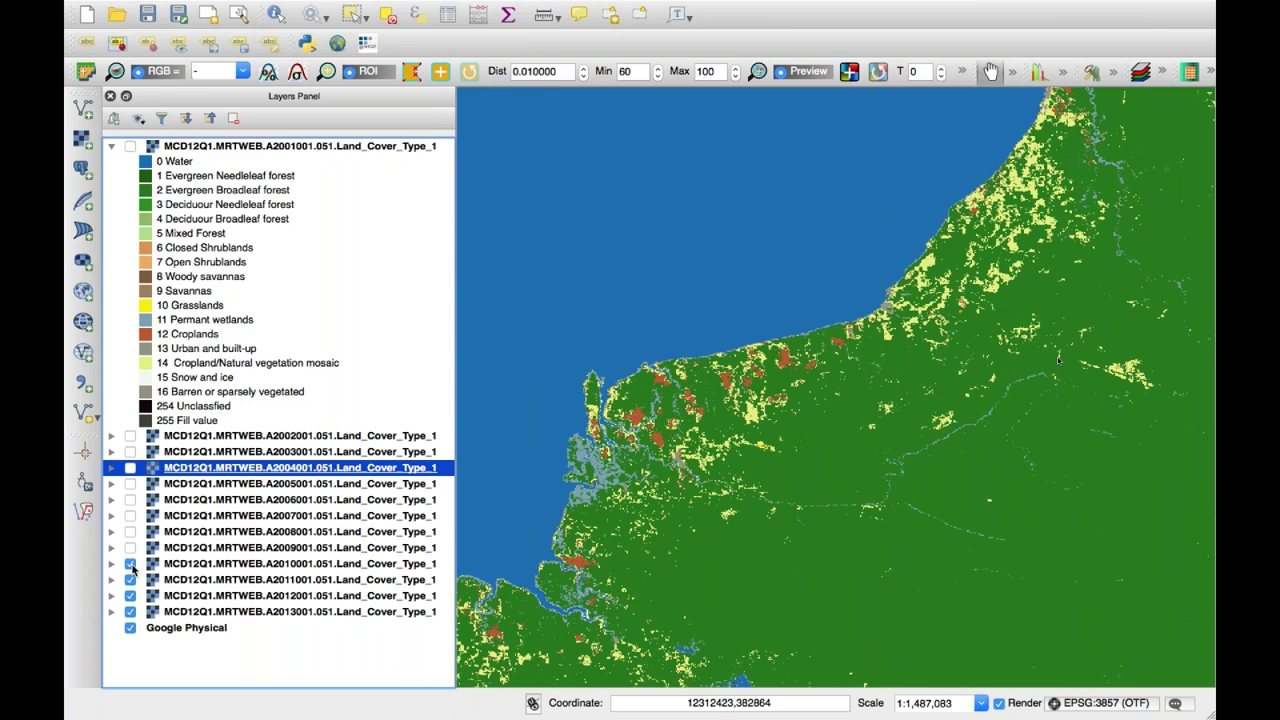
pyautogui.click(131, 564)
pyautogui.click(131, 580)
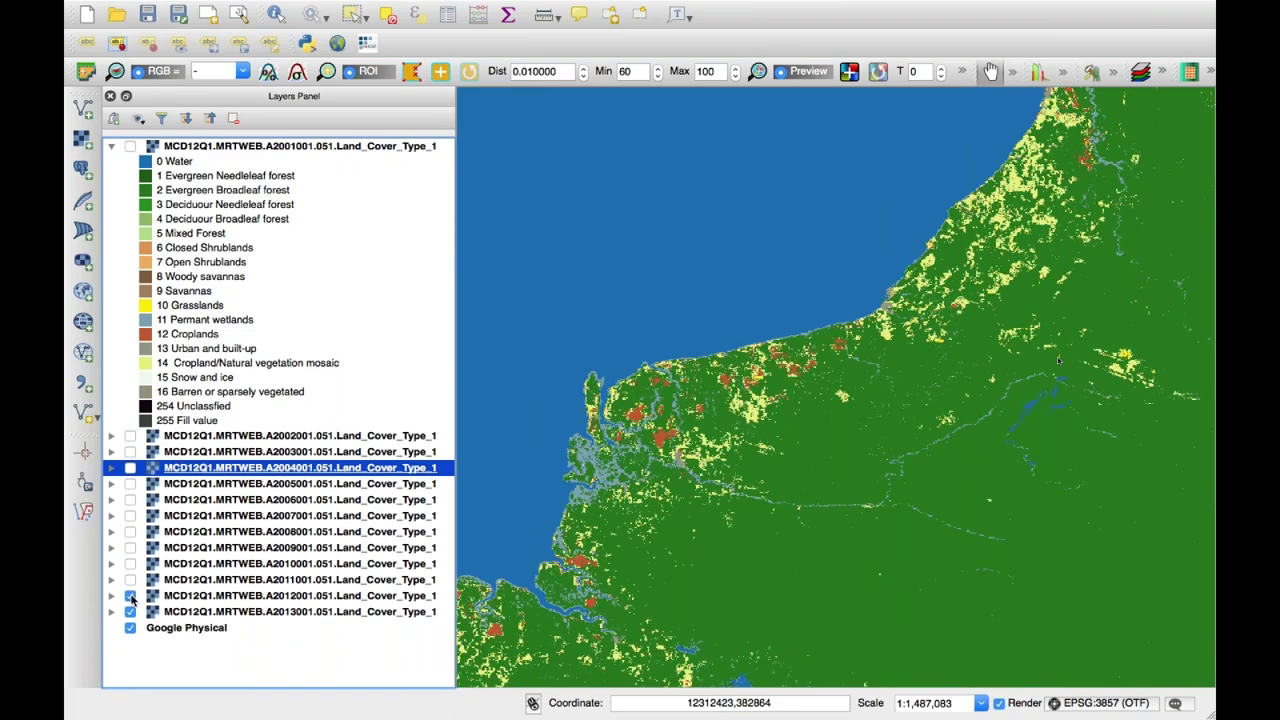
pyautogui.click(131, 597)
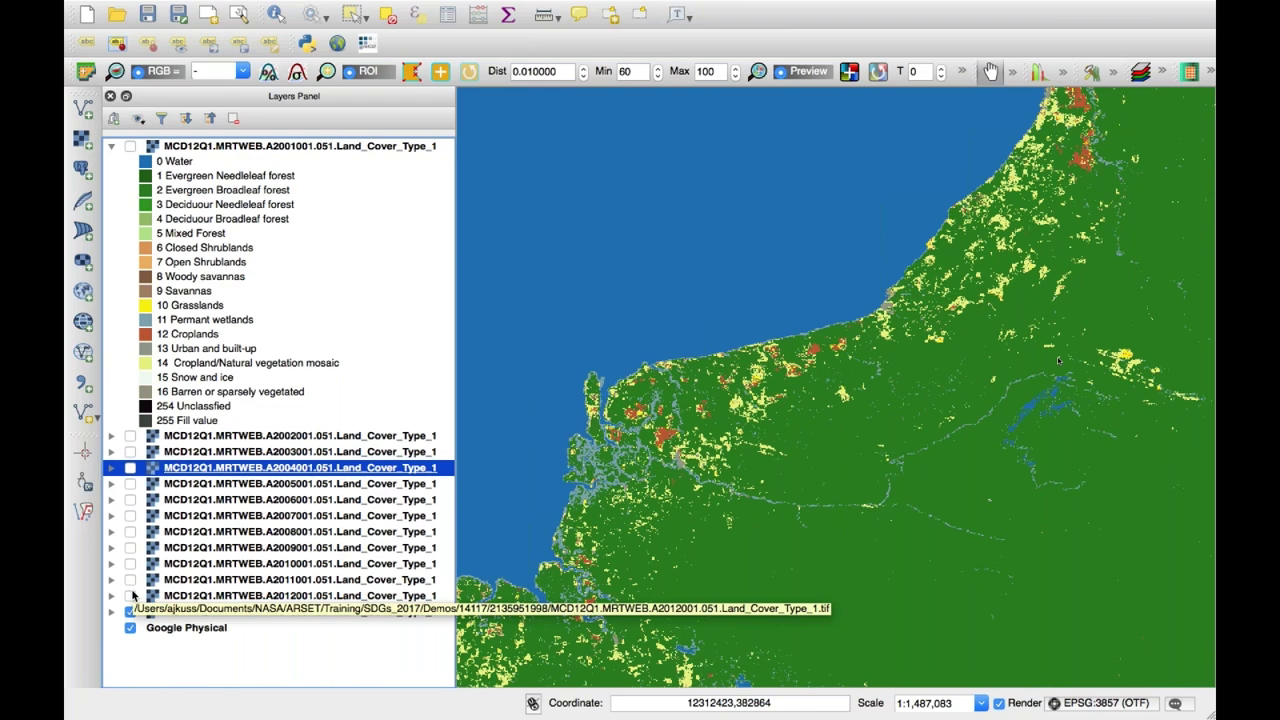
# Show the hidden land cover layers again one by one, going backward from 2012 to 2001, to compare the years
pyautogui.click(131, 596)
pyautogui.click(131, 580)
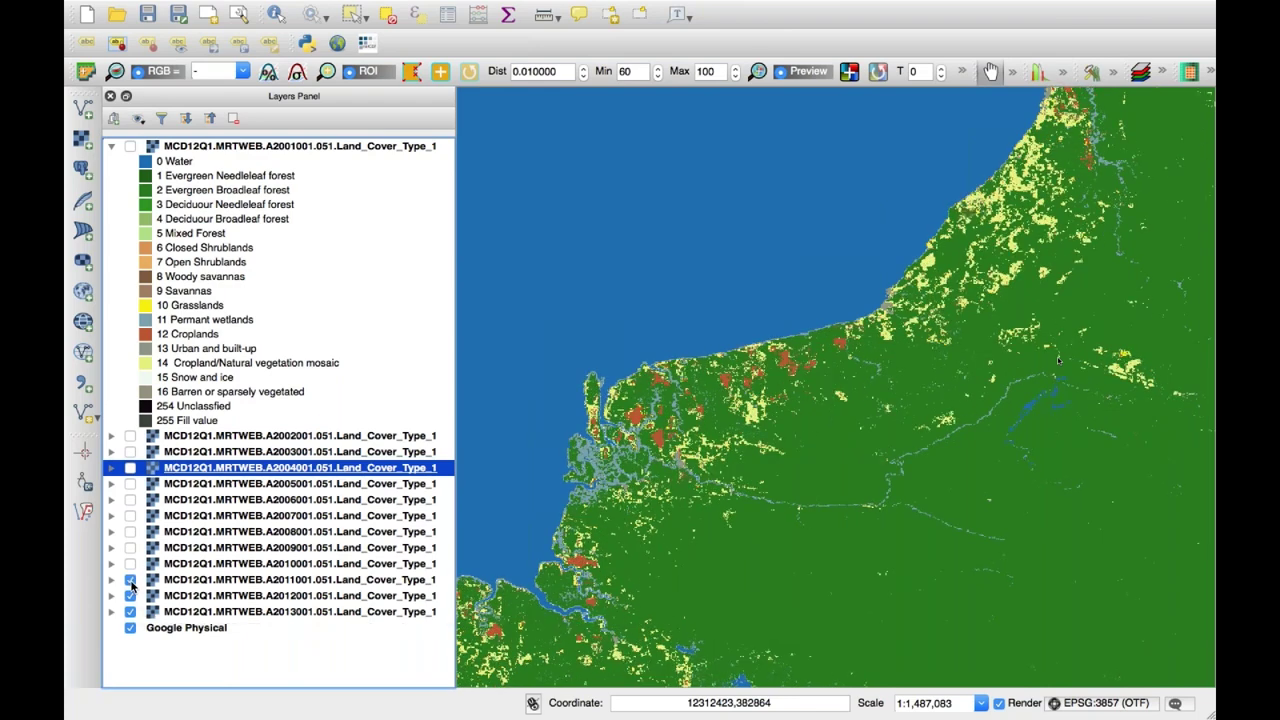
pyautogui.click(130, 564)
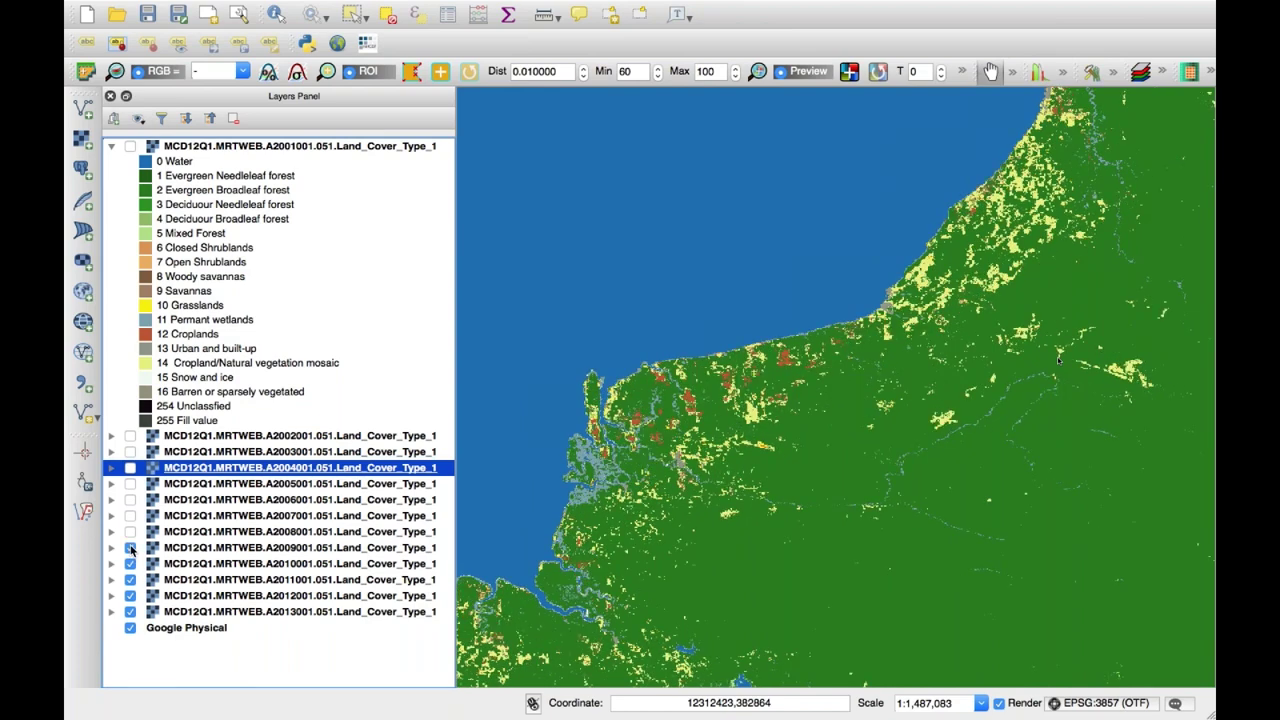
pyautogui.click(131, 548)
pyautogui.click(130, 532)
pyautogui.click(130, 516)
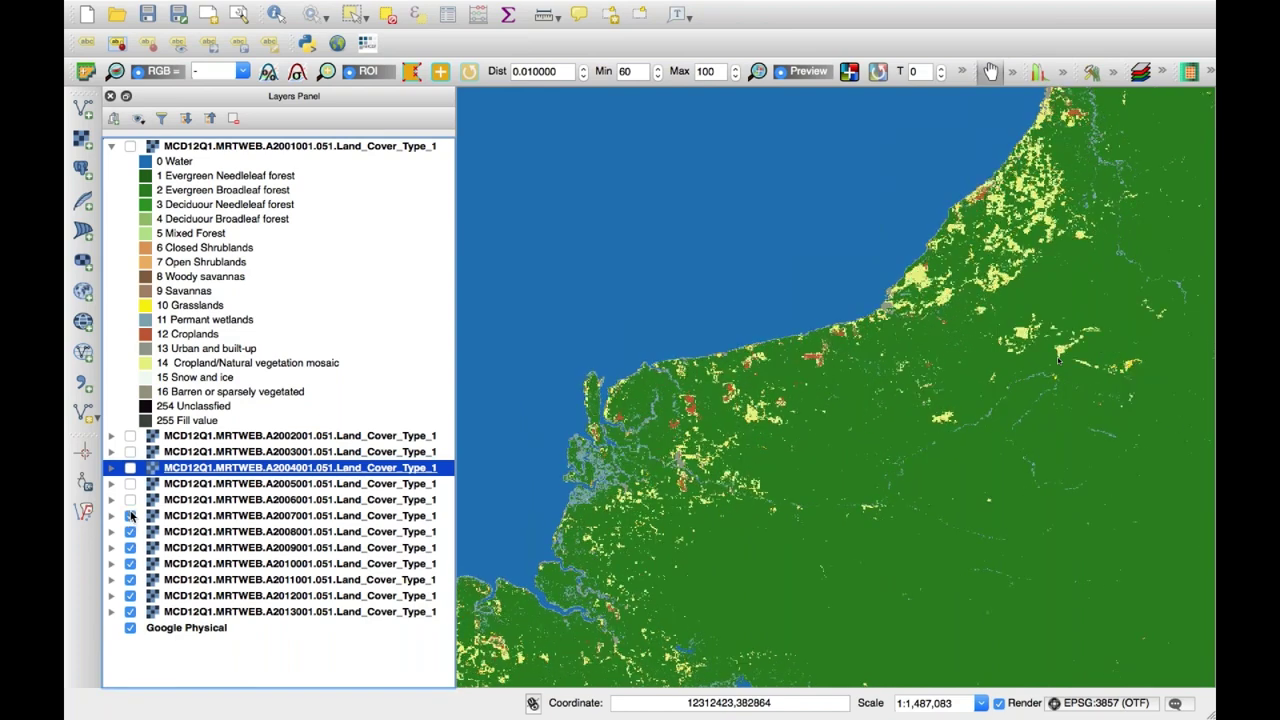
pyautogui.click(130, 500)
pyautogui.click(130, 484)
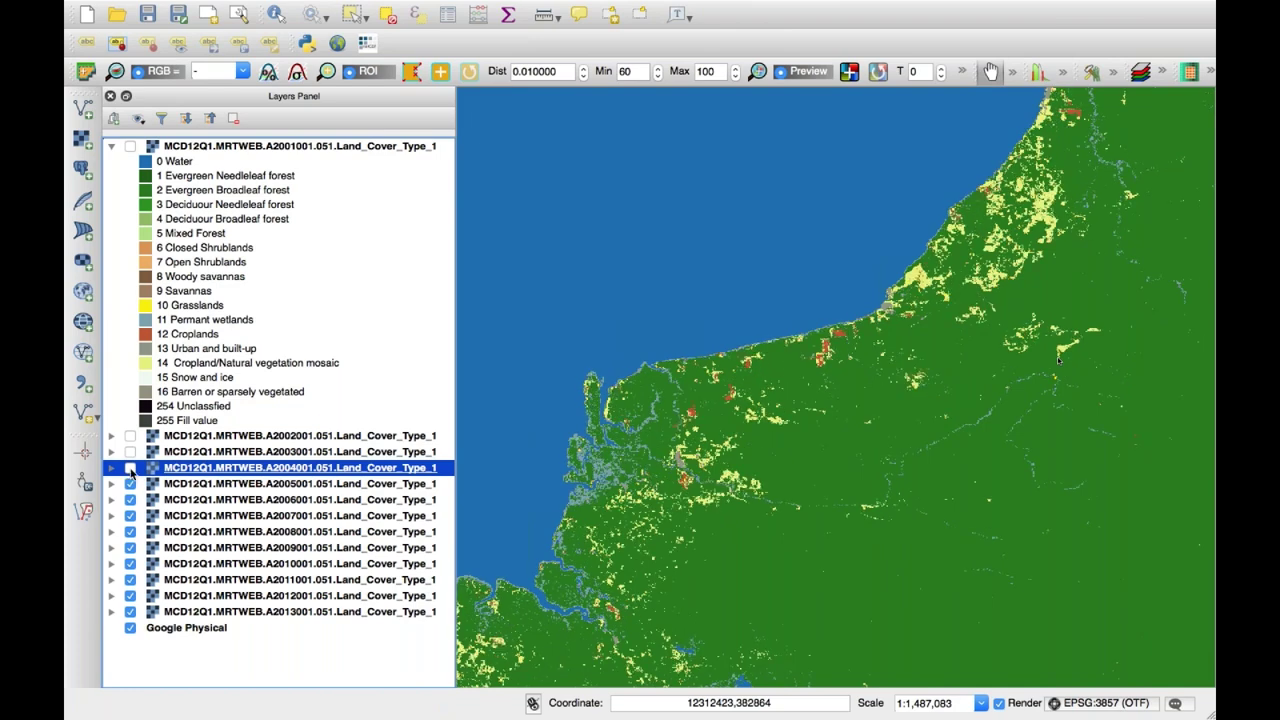
pyautogui.click(130, 468)
pyautogui.click(130, 452)
pyautogui.click(130, 436)
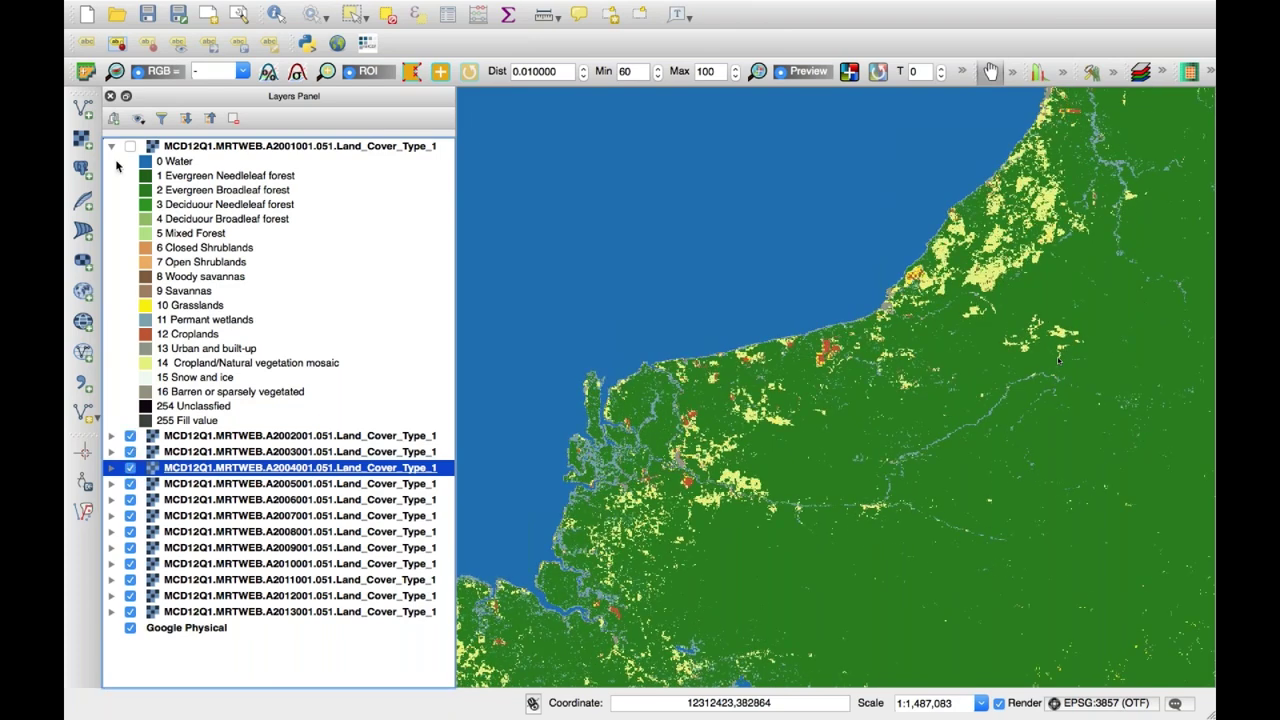
pyautogui.click(130, 147)
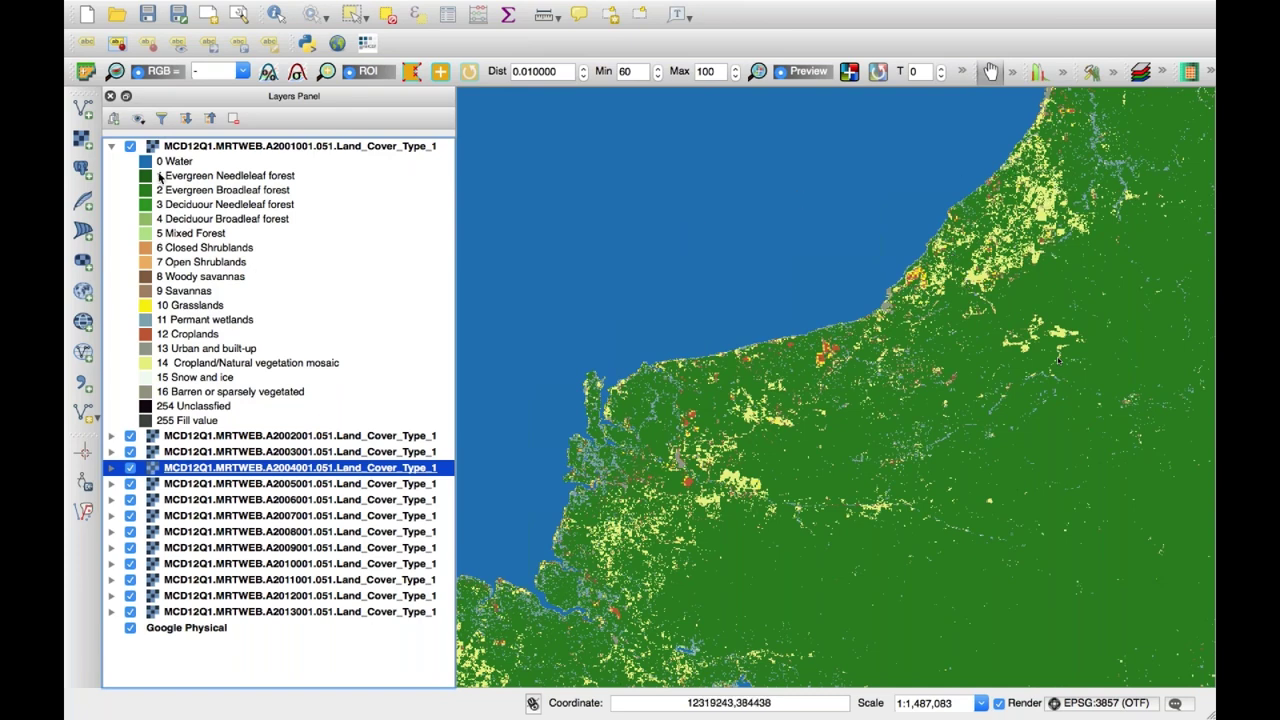
# Hide the 2001 through 2012 land cover layers in chronological order, leaving the 2013 layer displayed above Google Physical
pyautogui.click(130, 146)
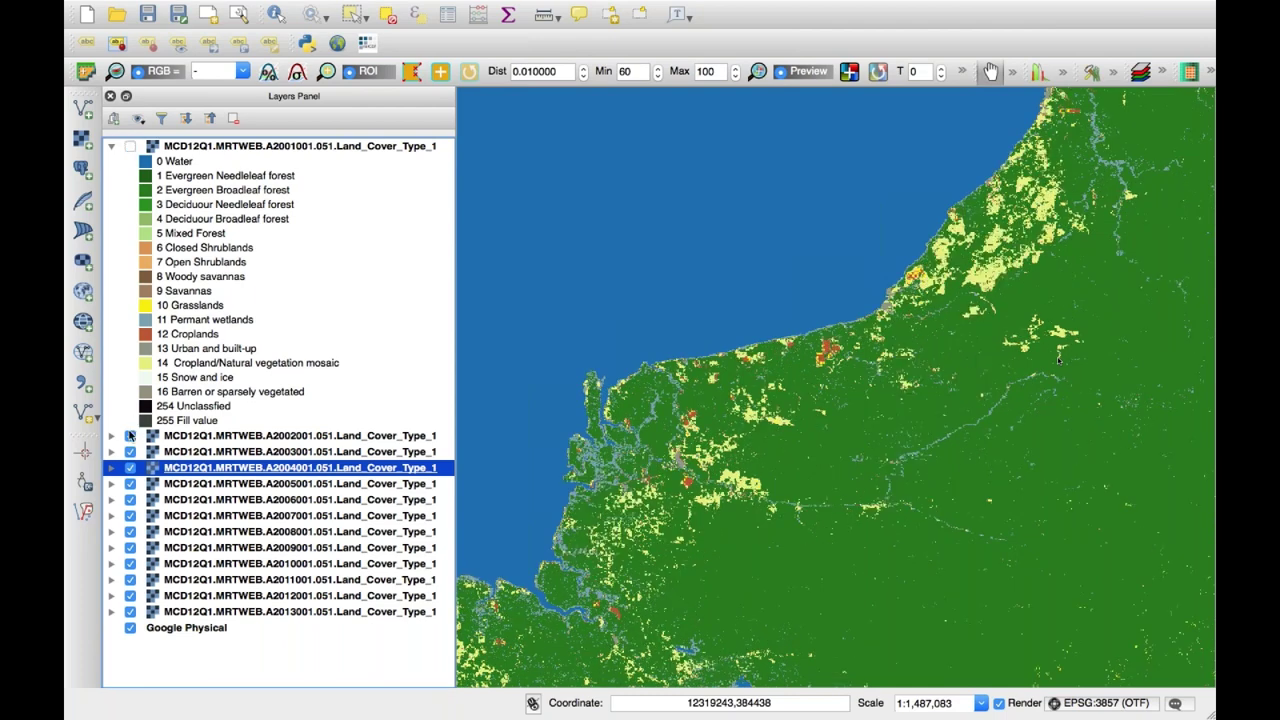
pyautogui.click(130, 436)
pyautogui.click(130, 452)
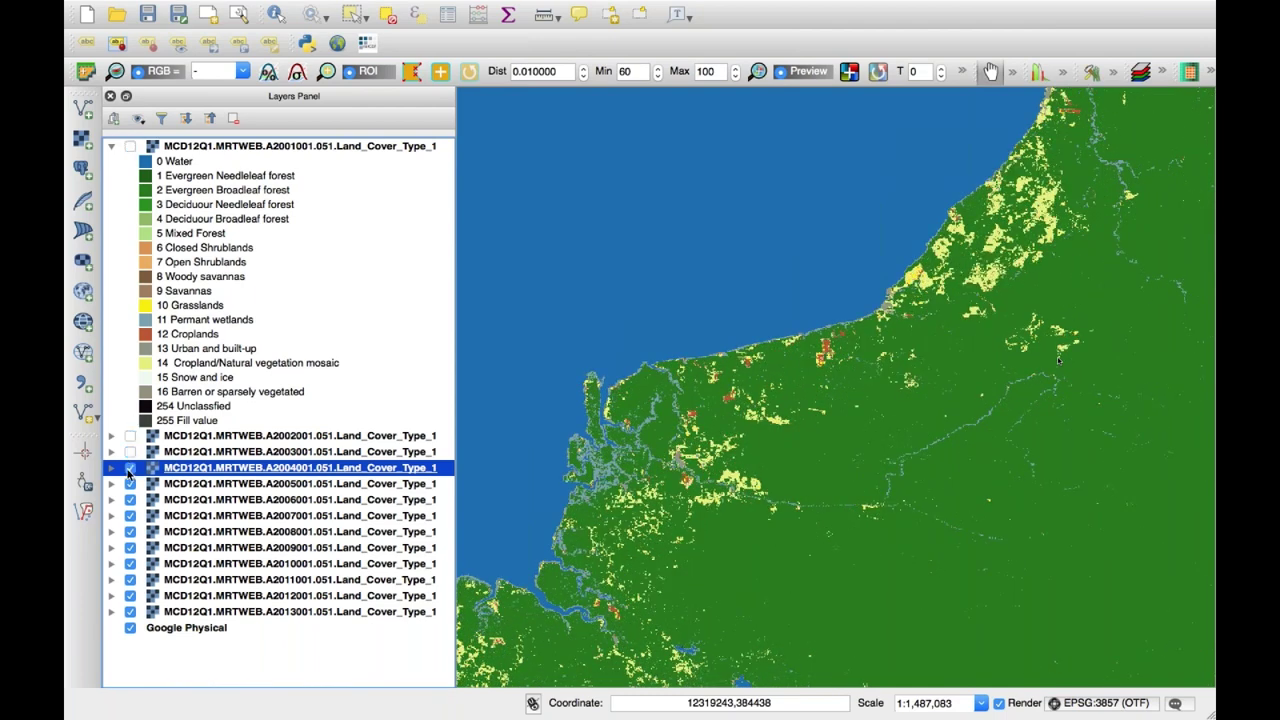
pyautogui.click(130, 468)
pyautogui.click(130, 484)
pyautogui.click(130, 500)
pyautogui.click(130, 516)
pyautogui.click(130, 532)
pyautogui.click(130, 548)
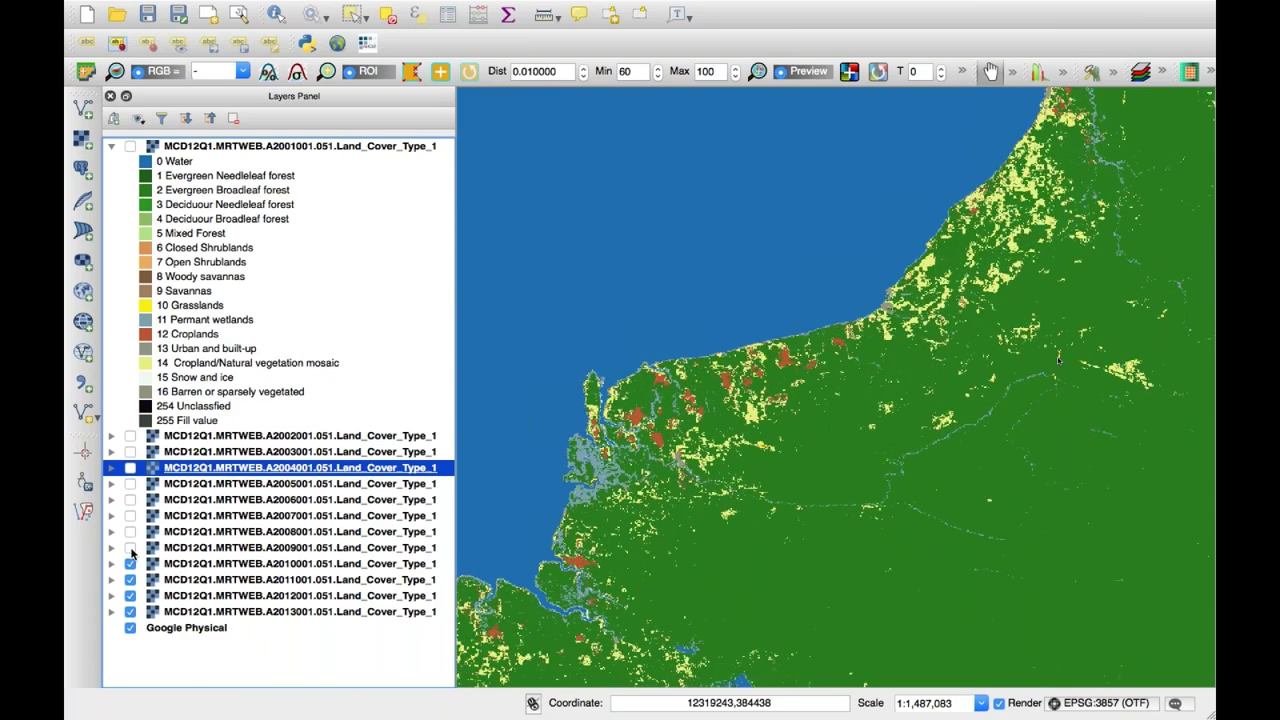
pyautogui.click(130, 564)
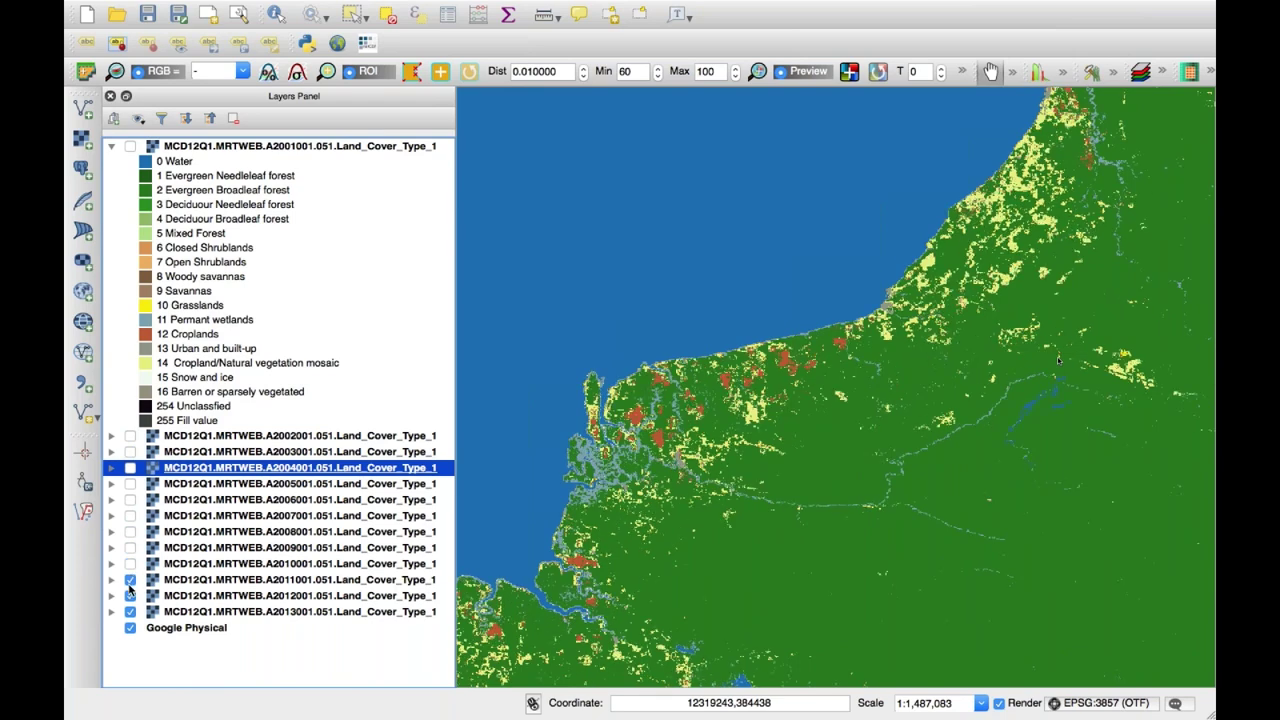
pyautogui.click(130, 582)
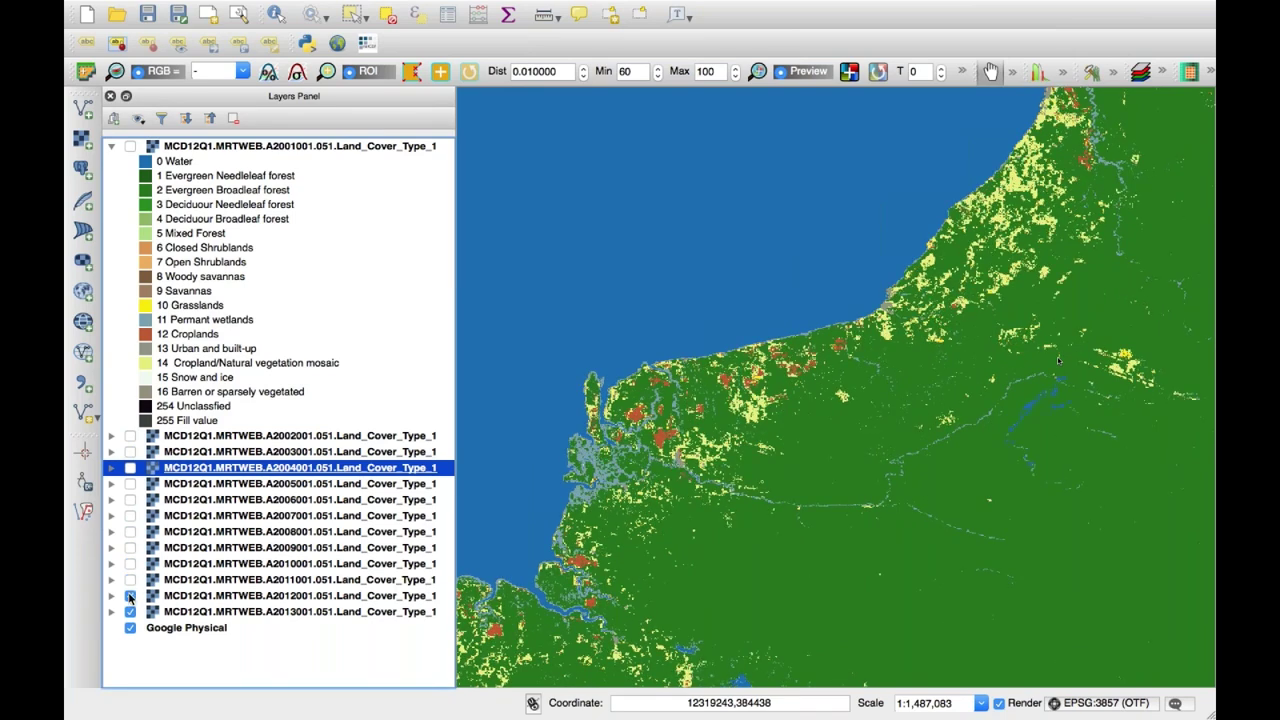
pyautogui.click(130, 596)
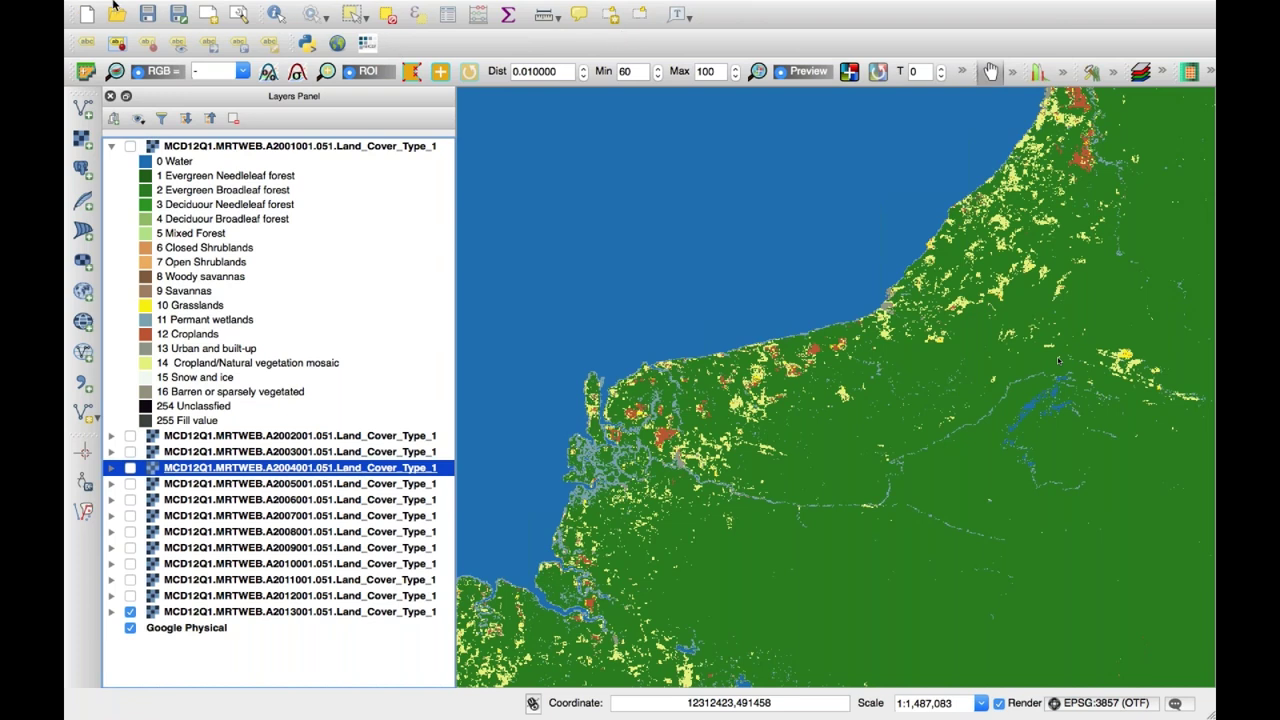
# Switch from QGIS to the Global Forest Watch map in Firefox, shown full screen, and remove the Global Land Cover layer
pyautogui.moveTo(110, 5)
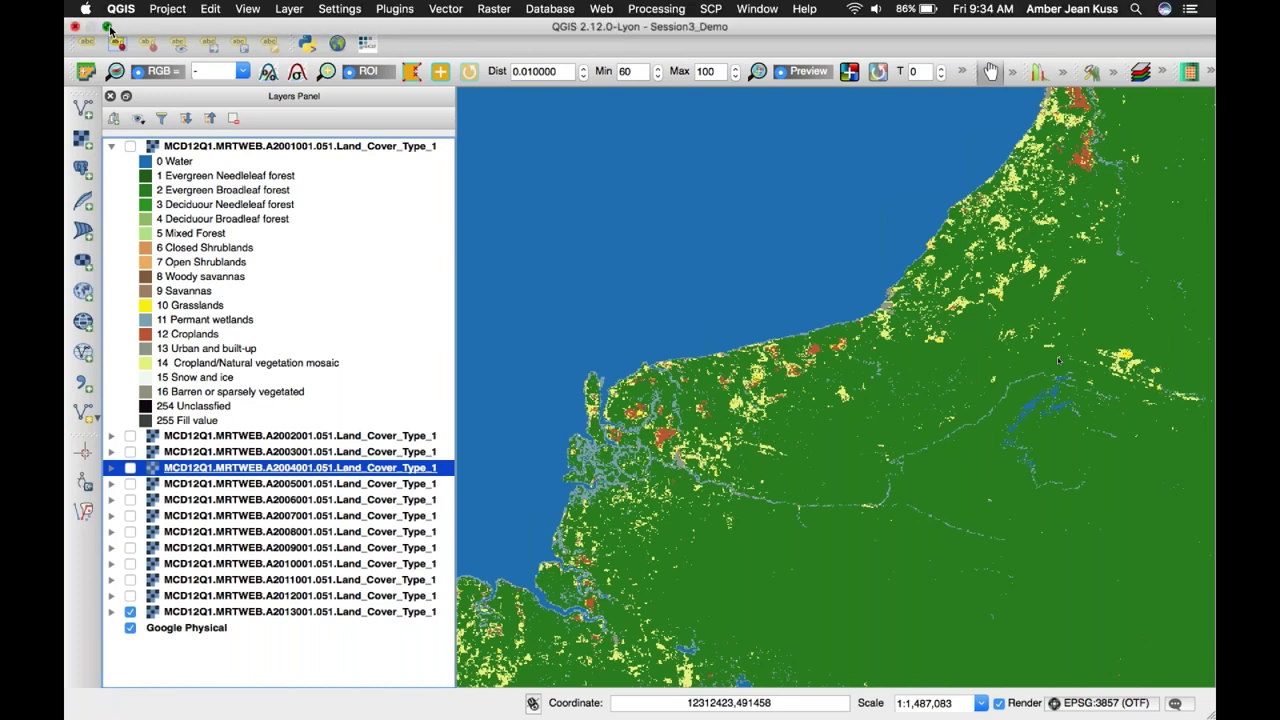
pyautogui.click(109, 27)
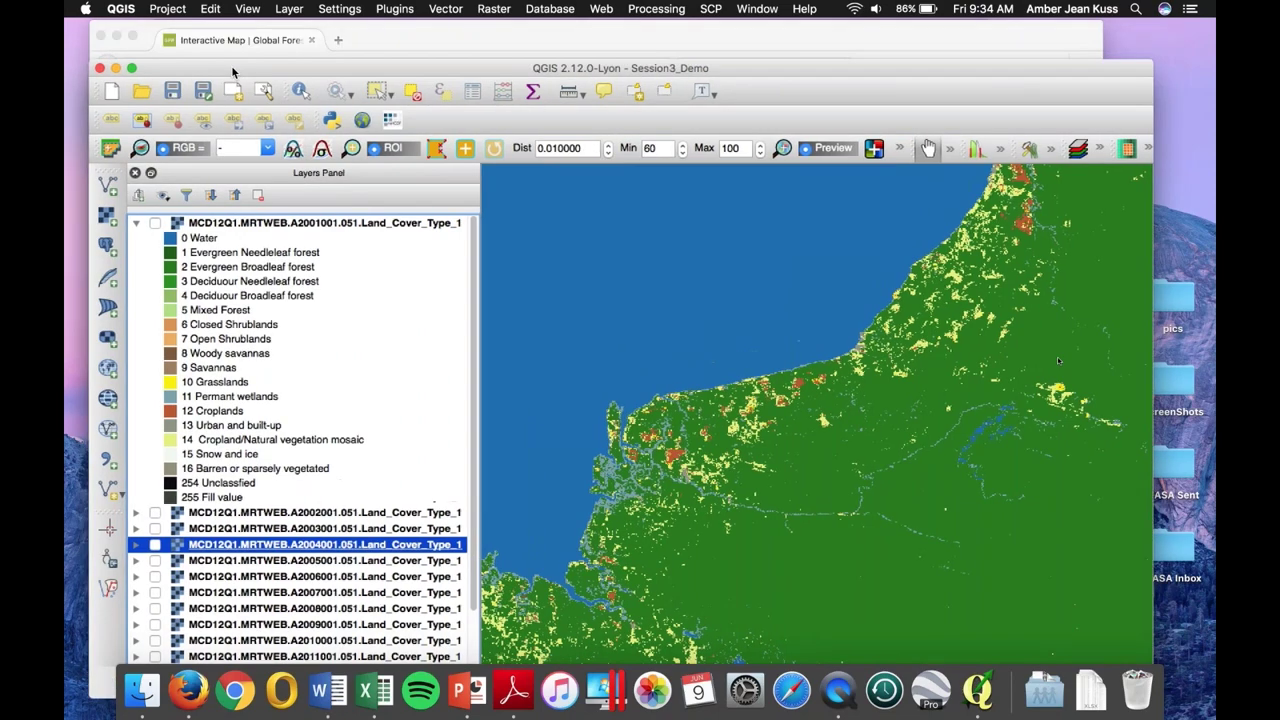
pyautogui.click(124, 46)
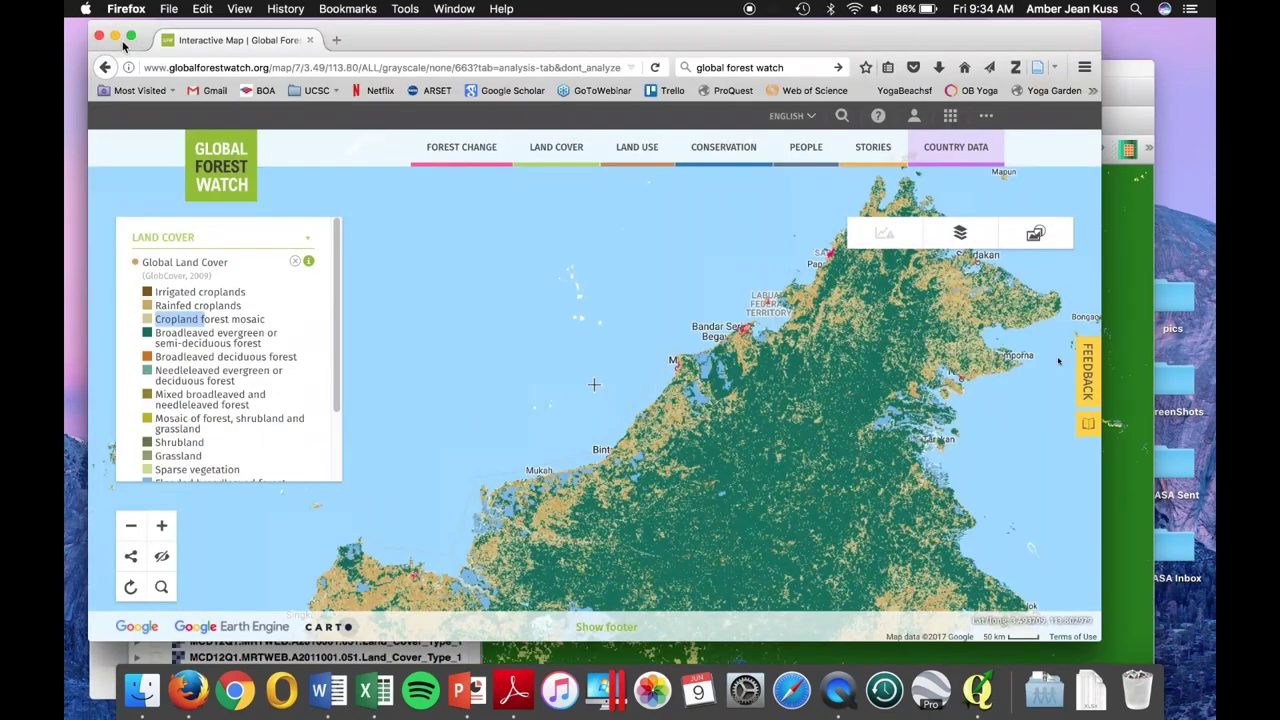
pyautogui.click(131, 36)
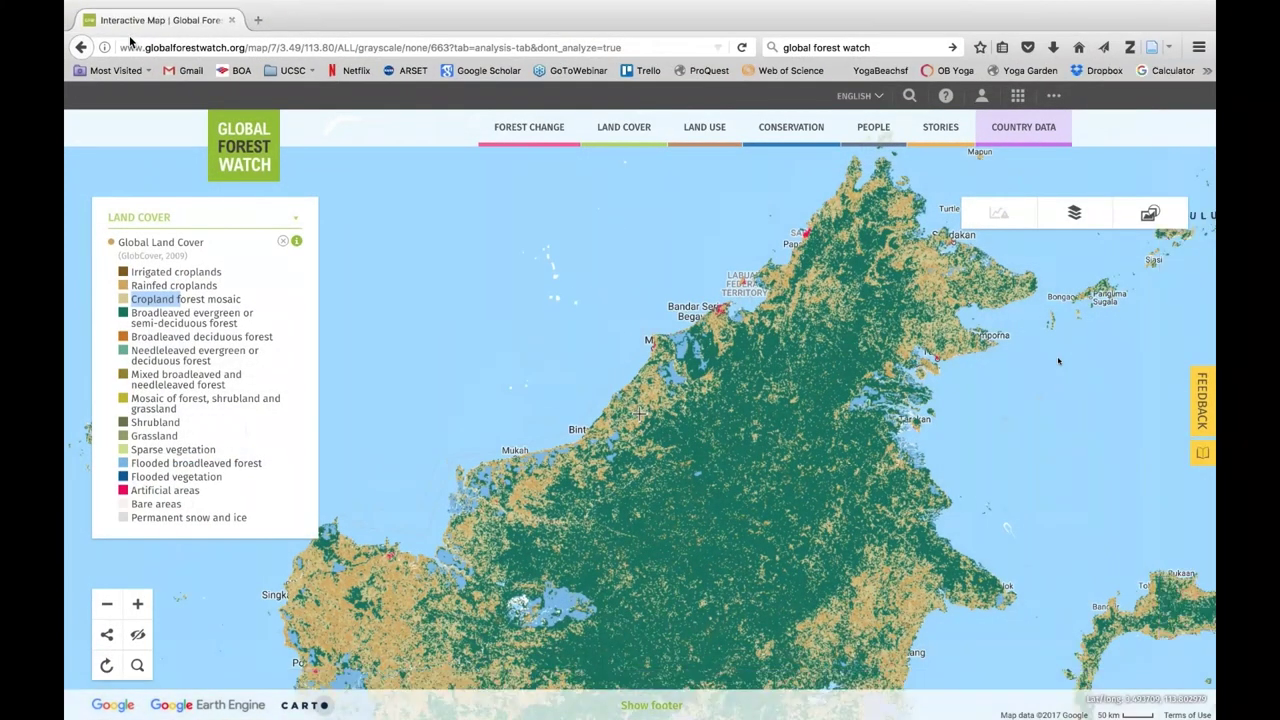
pyautogui.click(284, 243)
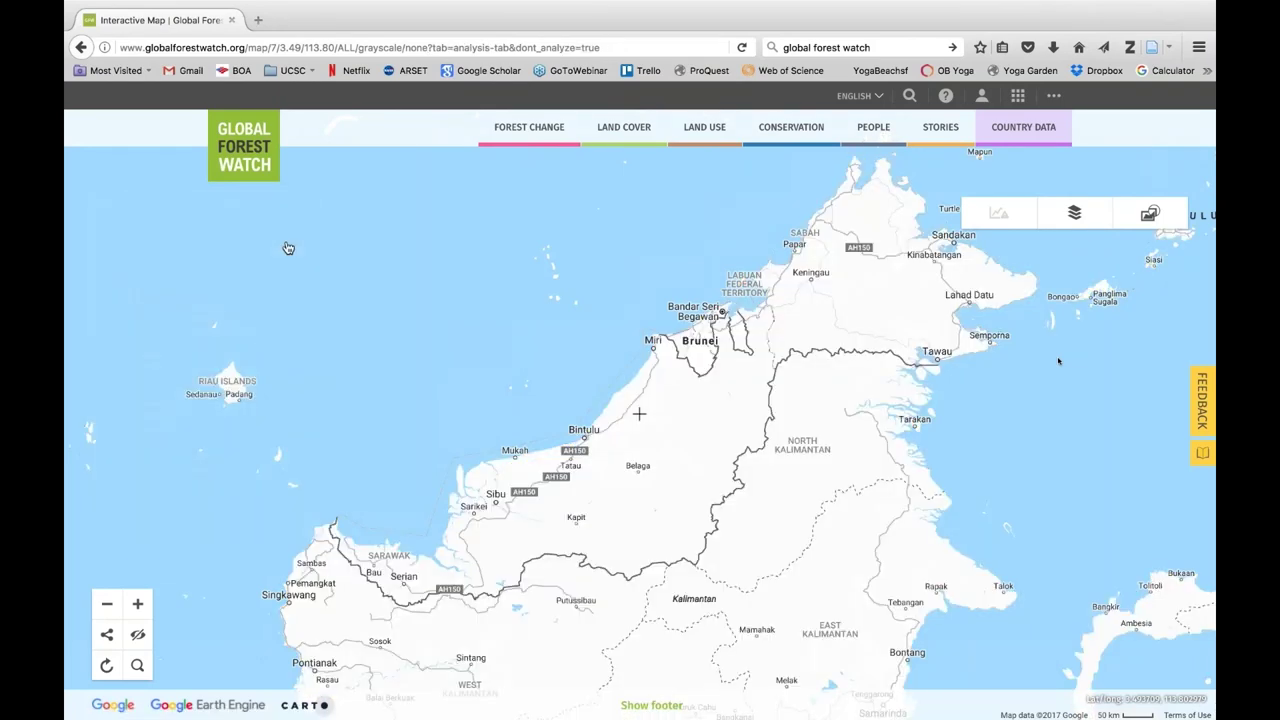
# Add the Tree cover loss layer to the map and review the cautions and overview in its data description
pyautogui.moveTo(531, 135)
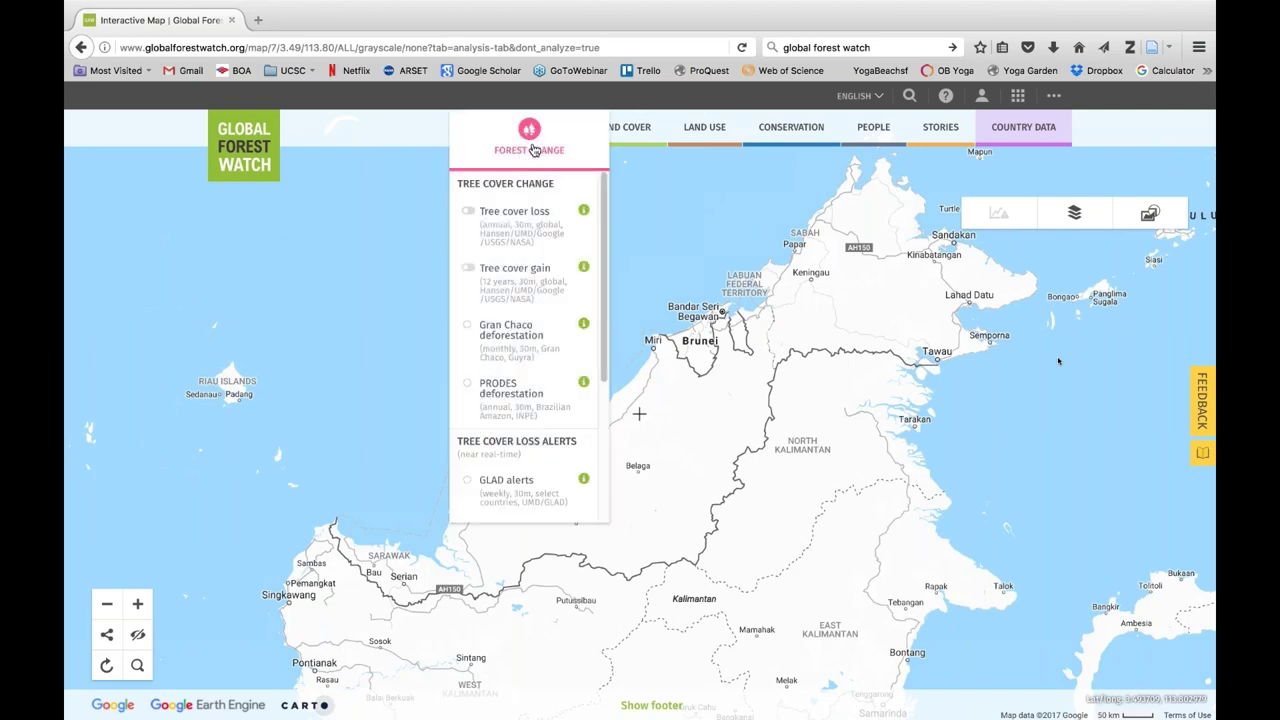
pyautogui.click(525, 230)
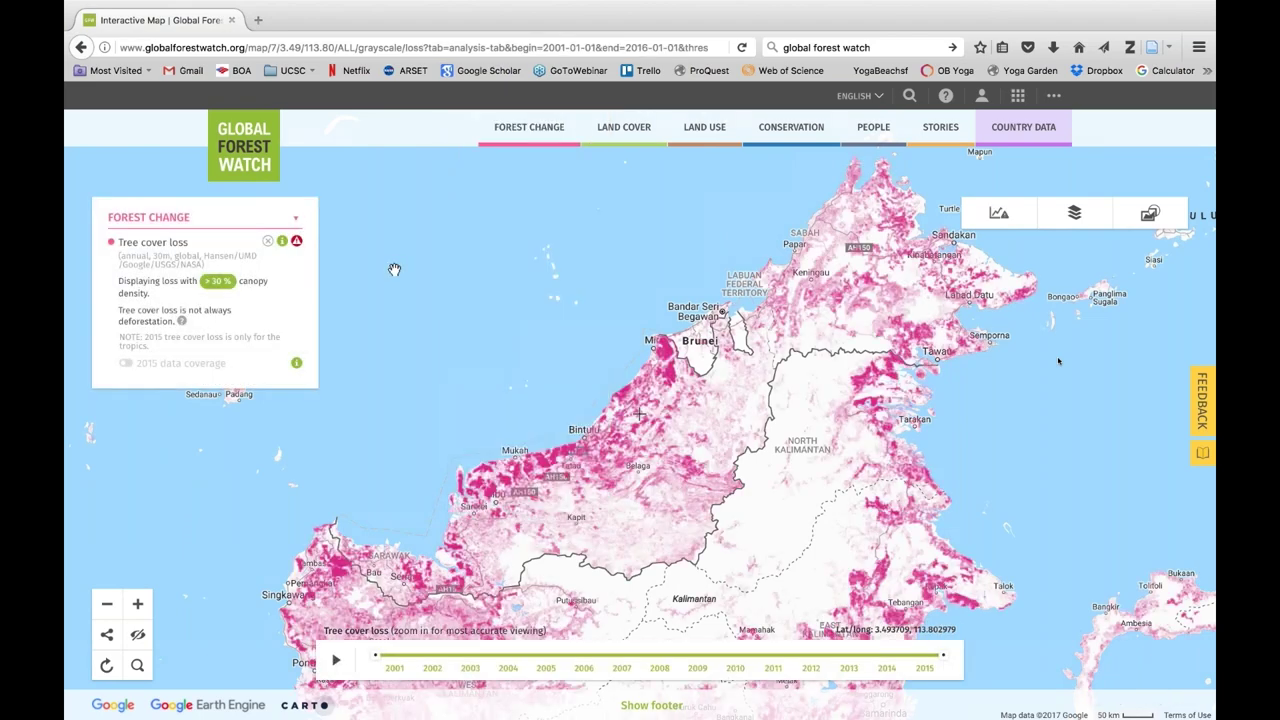
pyautogui.click(284, 248)
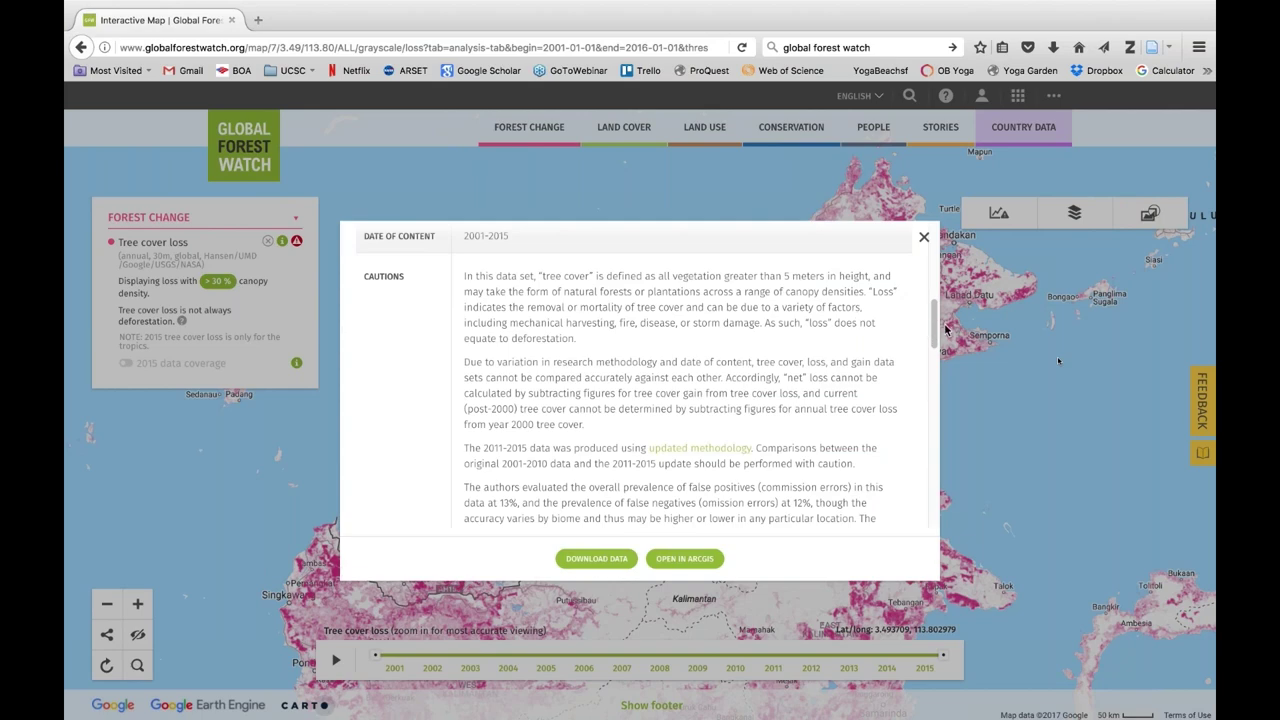
pyautogui.moveTo(936, 325); pyautogui.dragTo(933, 435)
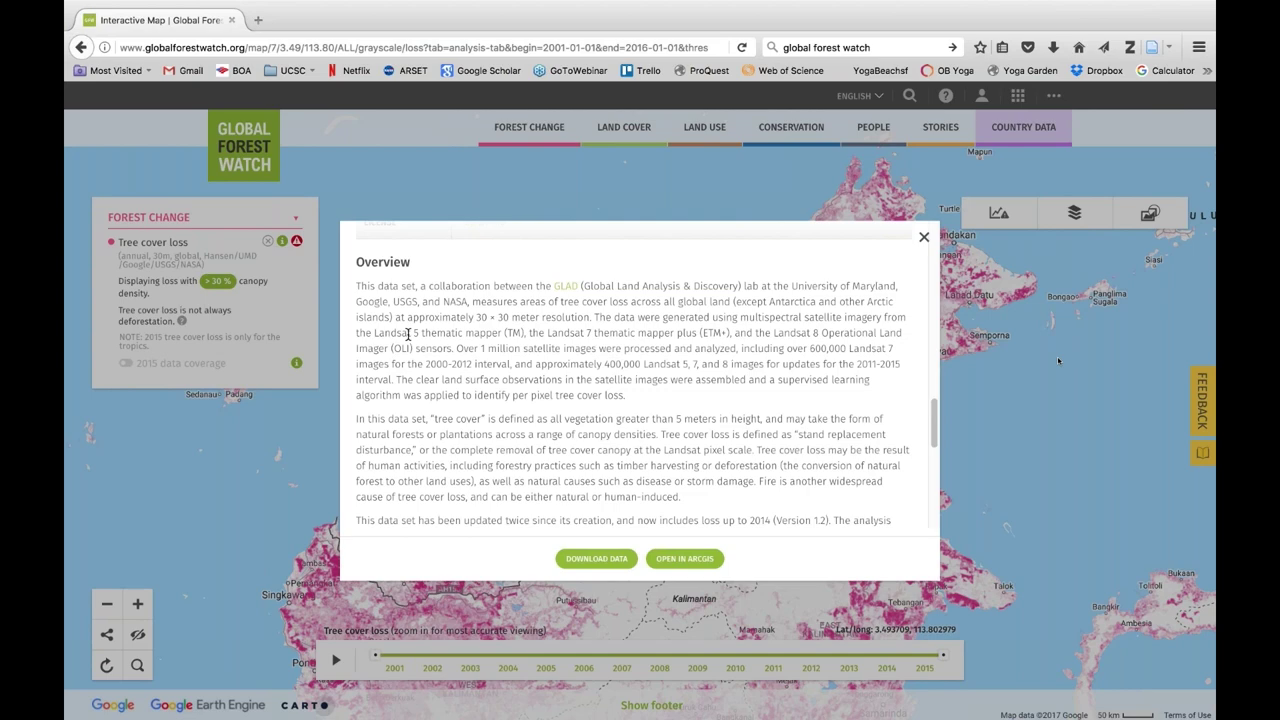
pyautogui.moveTo(933, 404); pyautogui.dragTo(950, 306)
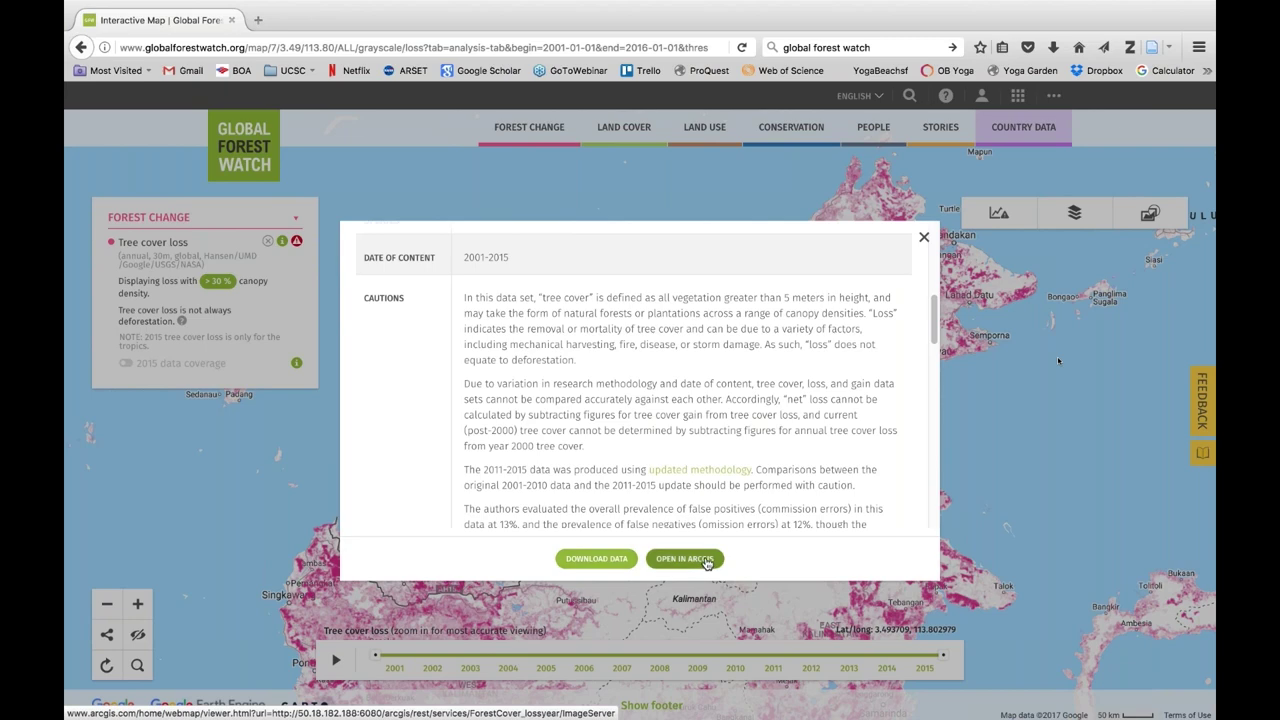
pyautogui.click(925, 238)
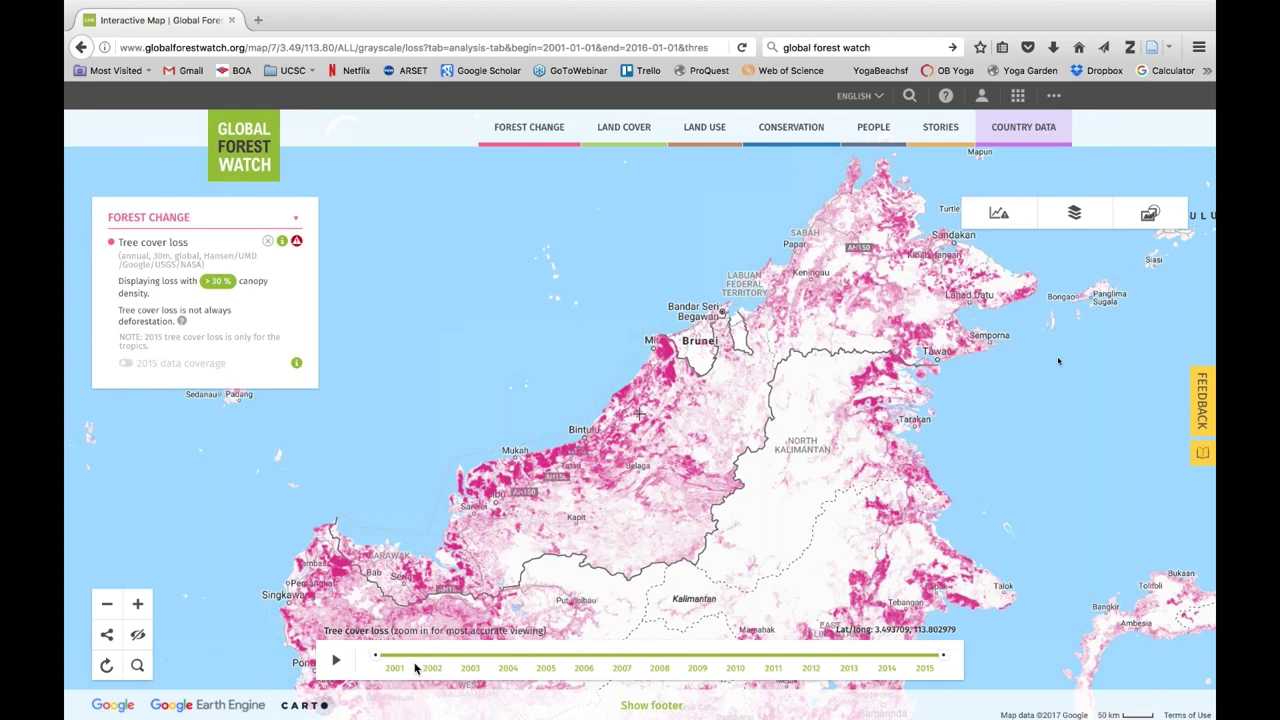
# Play the Tree cover loss timeline animation and add the Tree cover gain layer to the map
pyautogui.click(336, 665)
pyautogui.click(337, 661)
pyautogui.moveTo(500, 140)
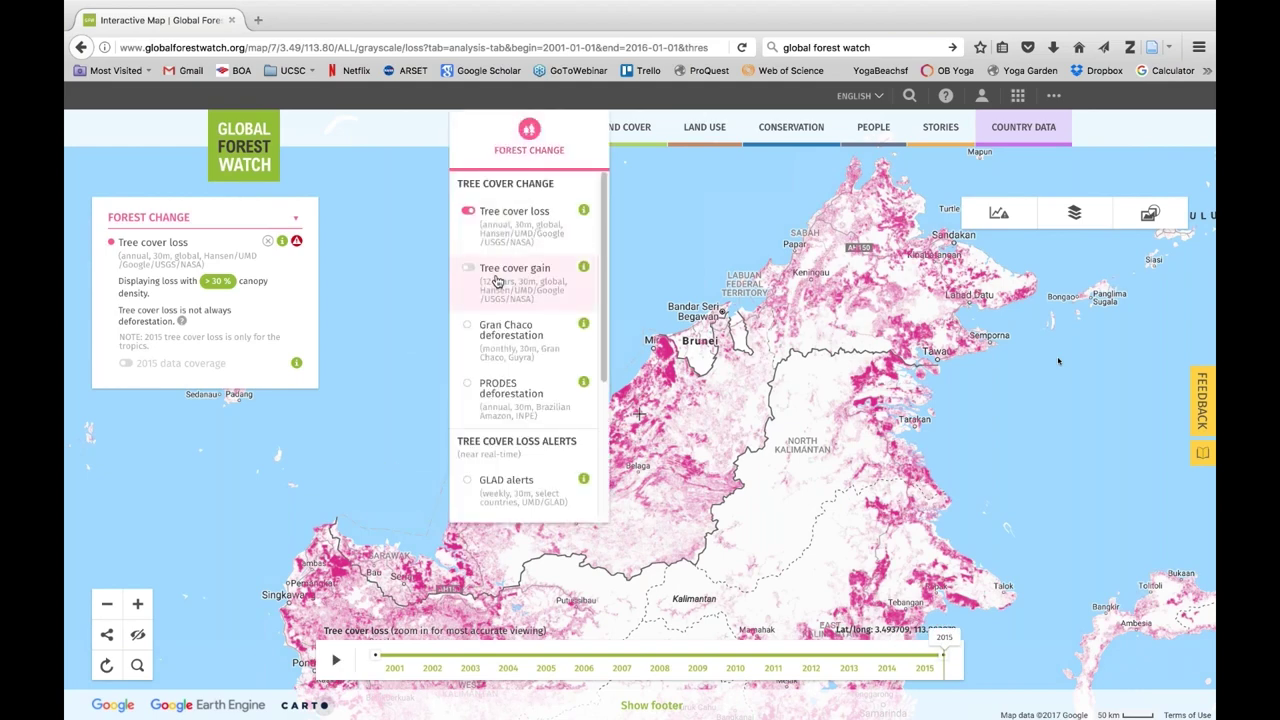
pyautogui.click(497, 282)
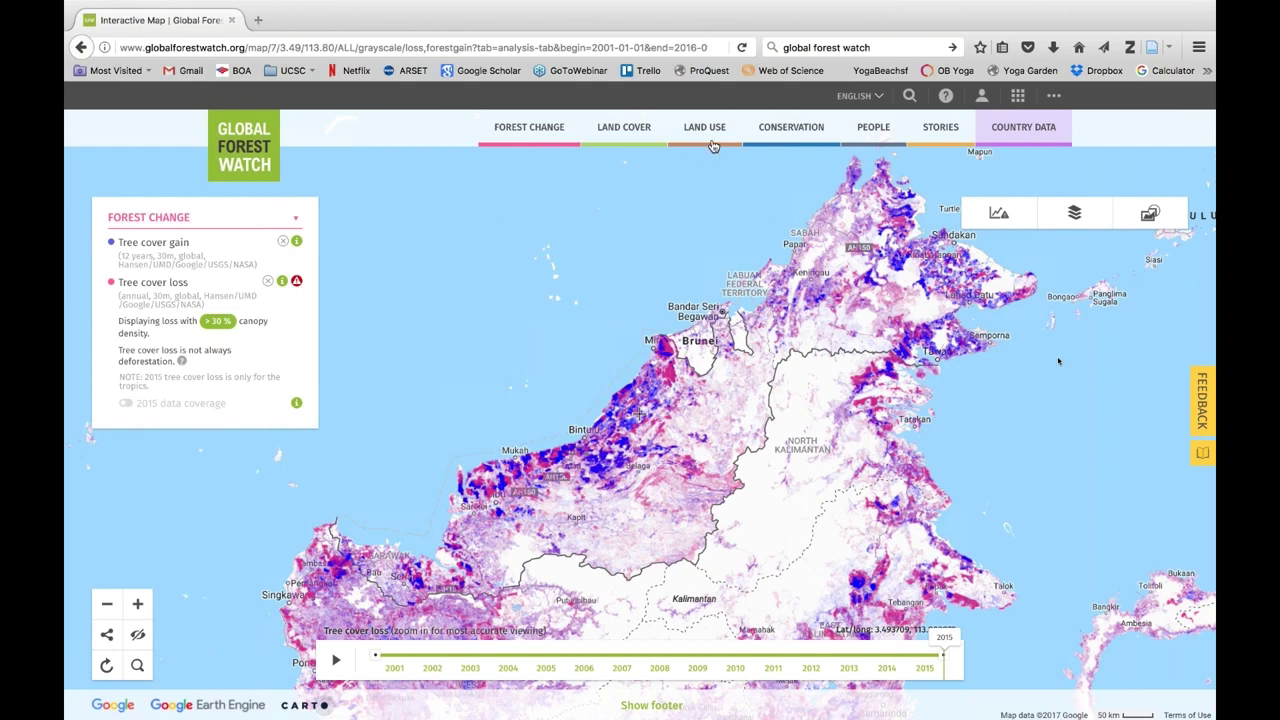
# Add the Oil palm land use layer and remove the Tree cover gain and Tree cover loss layers
pyautogui.moveTo(715, 135)
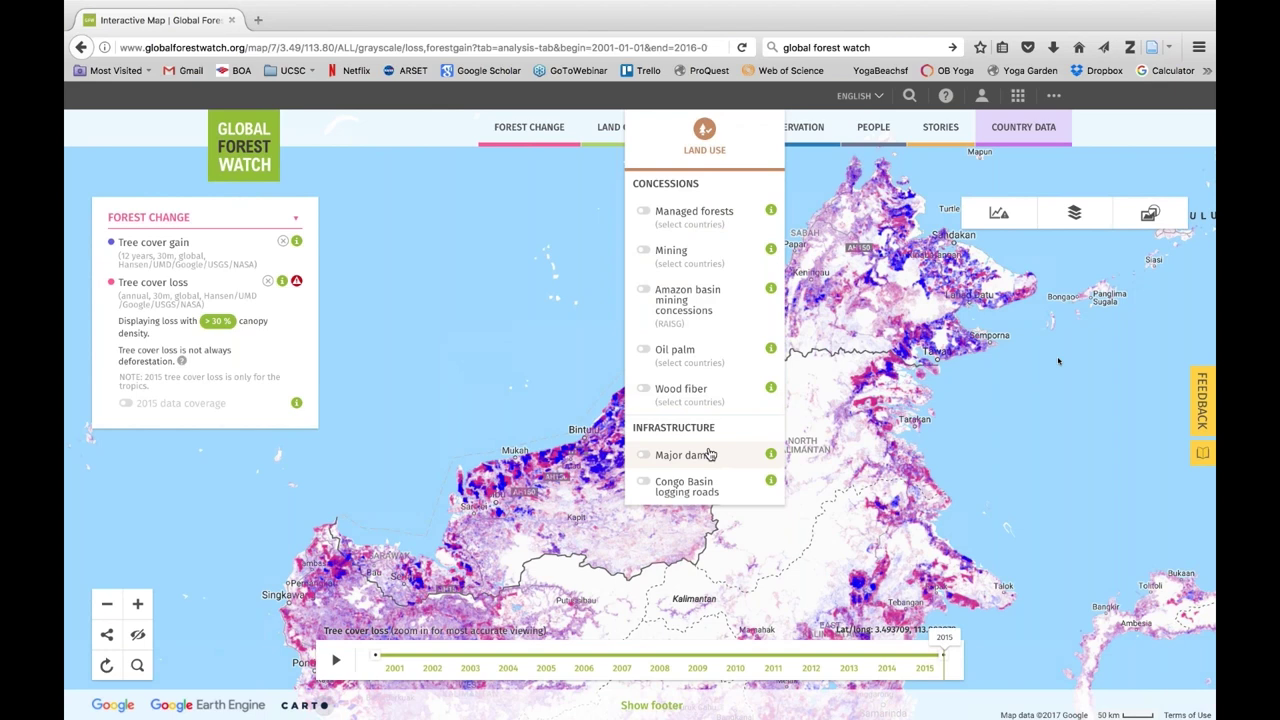
pyautogui.click(702, 355)
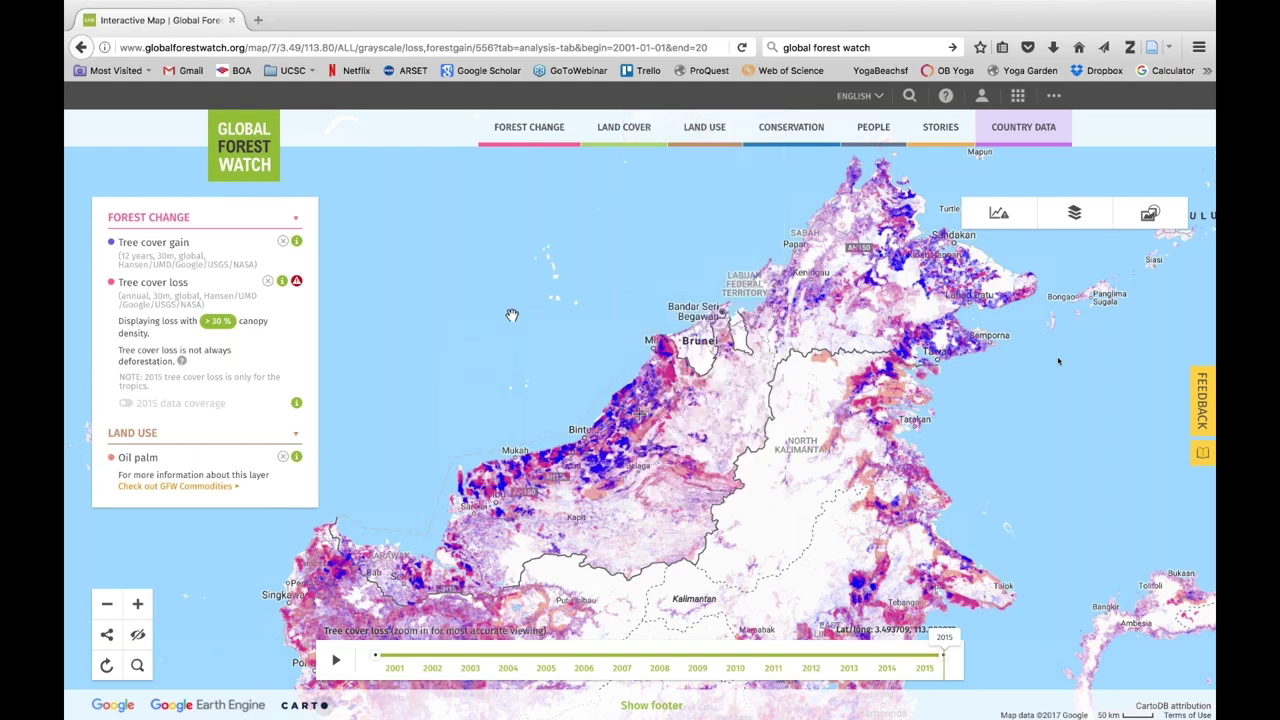
pyautogui.click(285, 245)
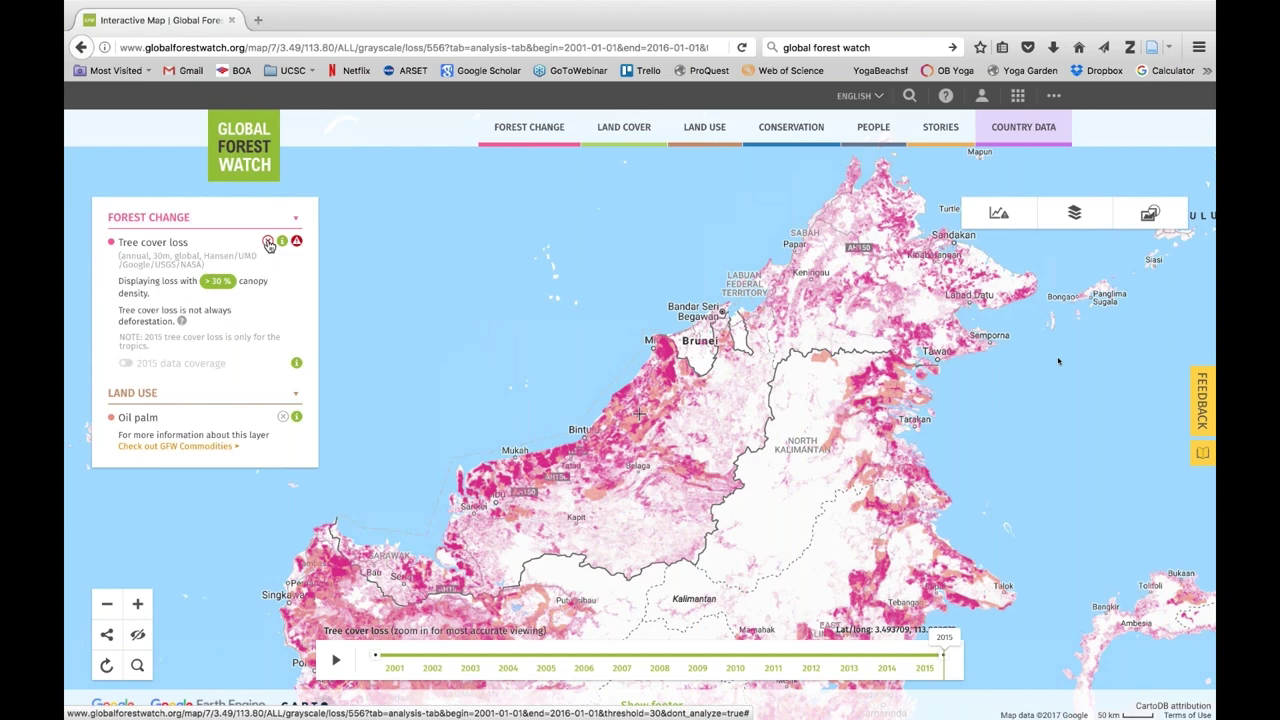
pyautogui.click(268, 243)
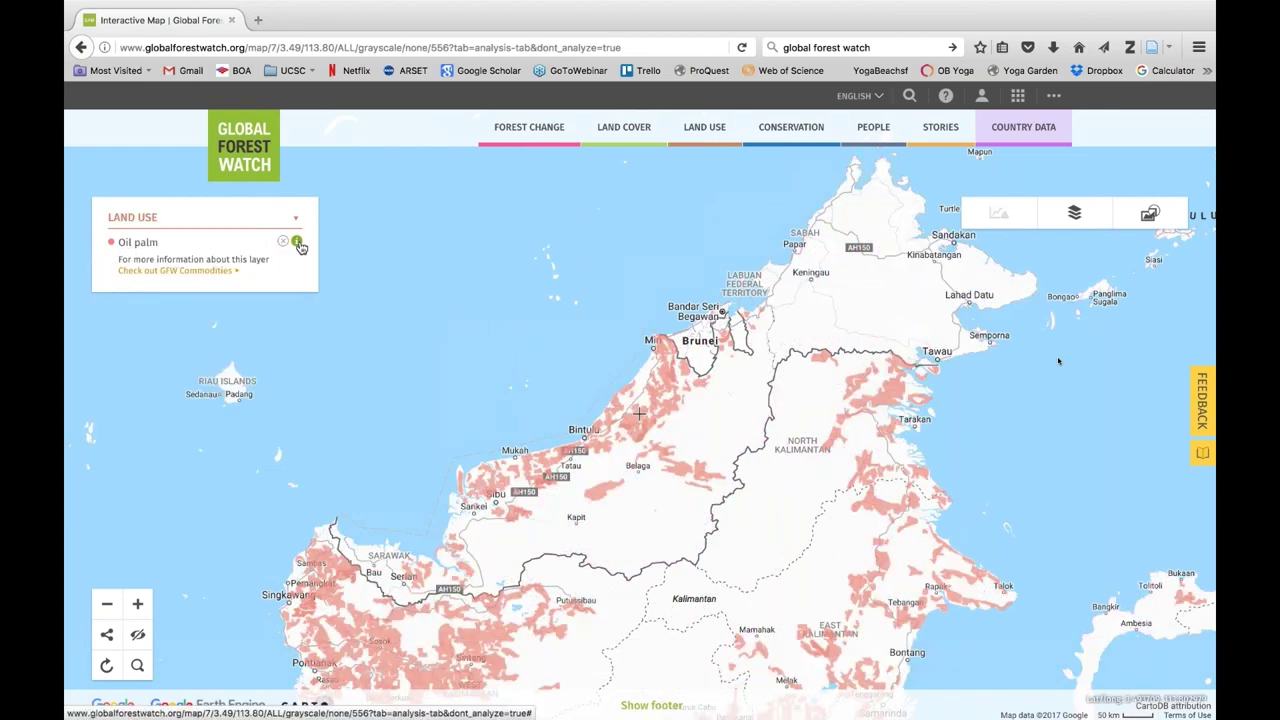
# Review the Oil palm layer's cautions, overview, geographic coverage and sources, and examine the concession areas across Borneo
pyautogui.click(299, 246)
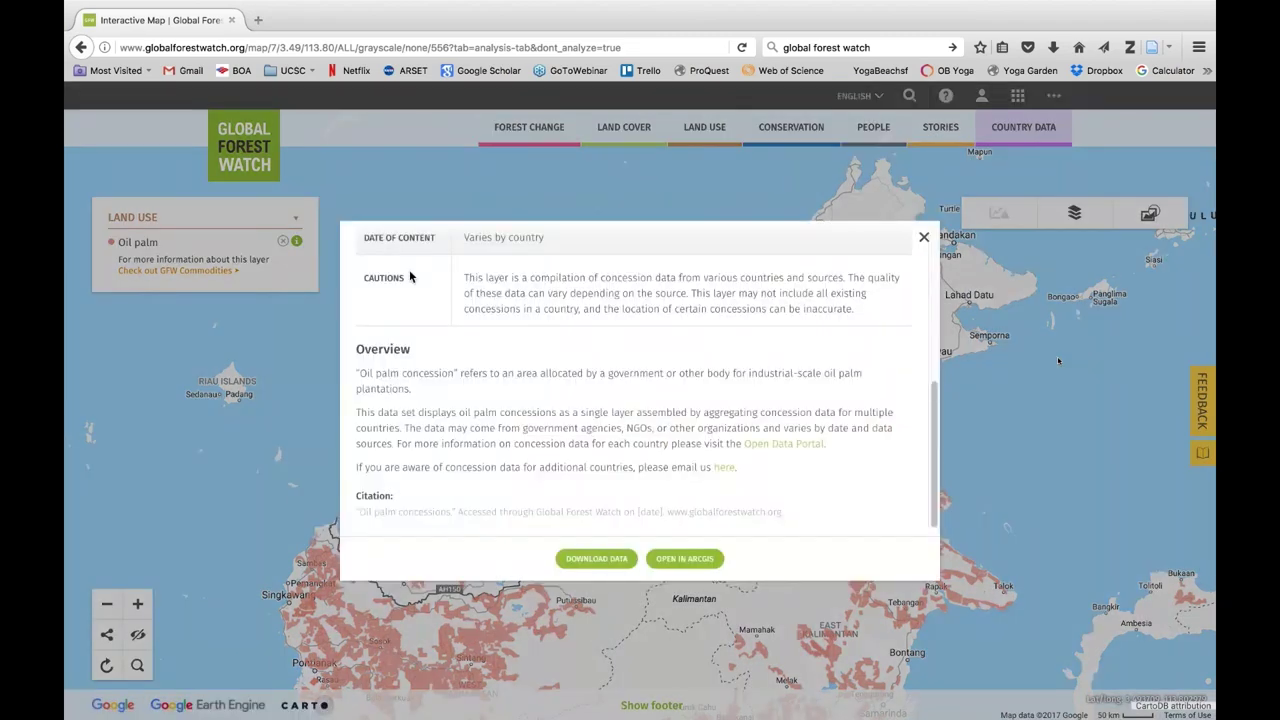
pyautogui.moveTo(938, 410); pyautogui.dragTo(951, 242)
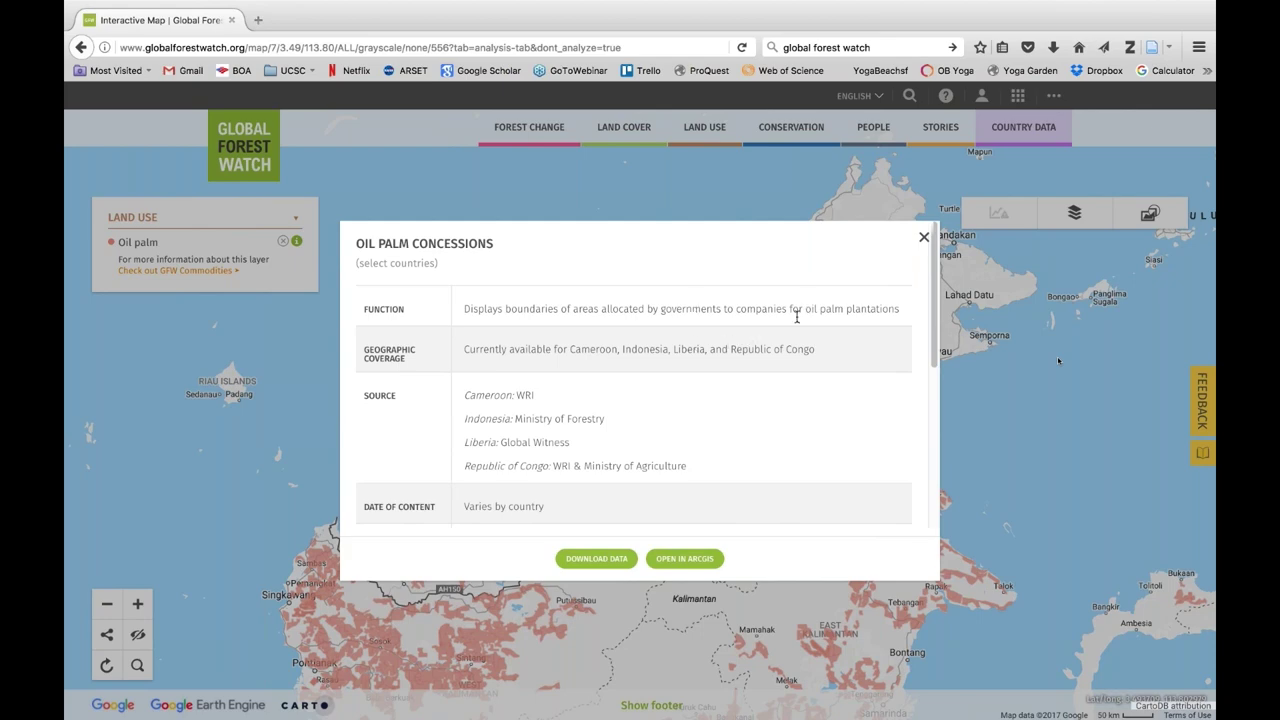
pyautogui.click(925, 241)
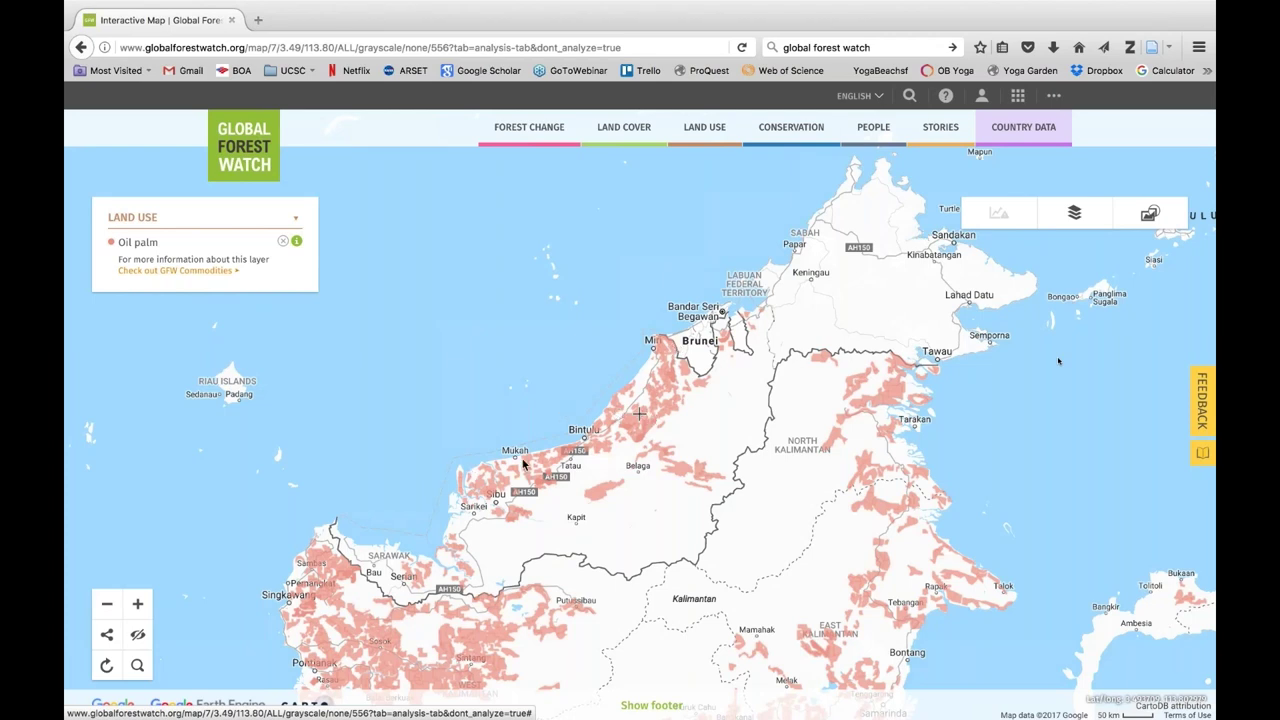
pyautogui.moveTo(482, 542); pyautogui.dragTo(486, 436)
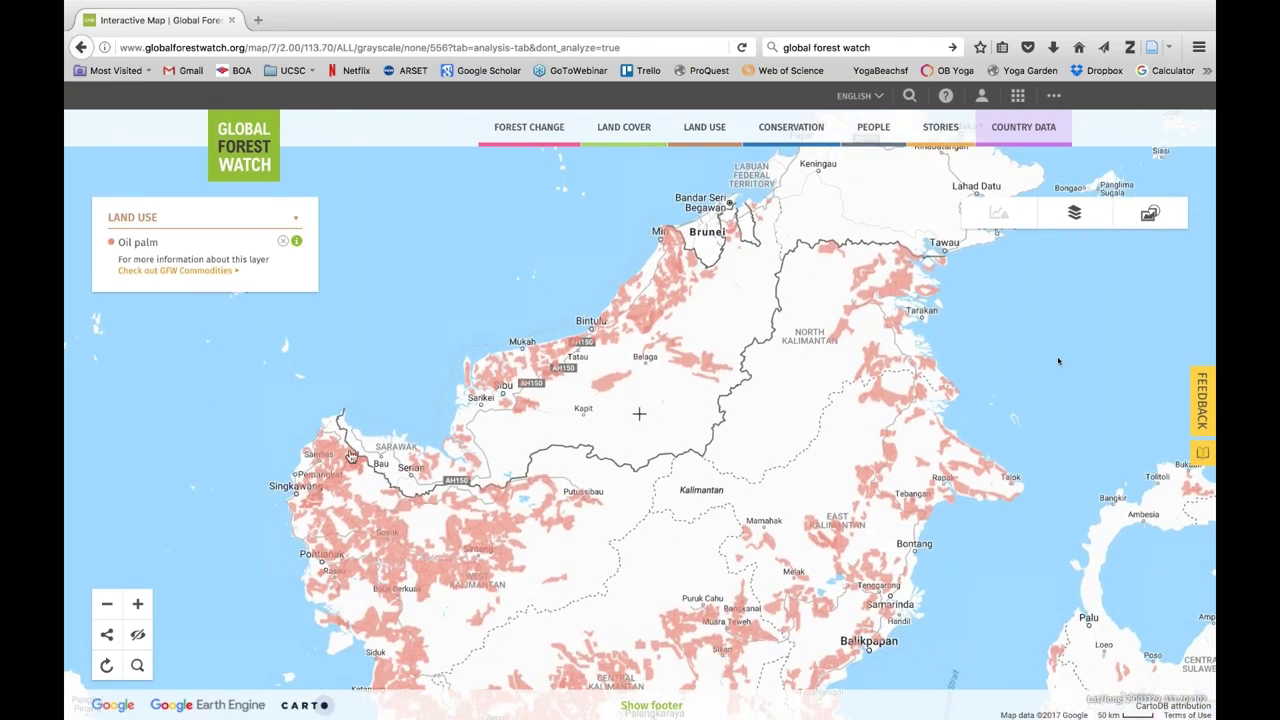
pyautogui.moveTo(530, 393); pyautogui.dragTo(510, 487)
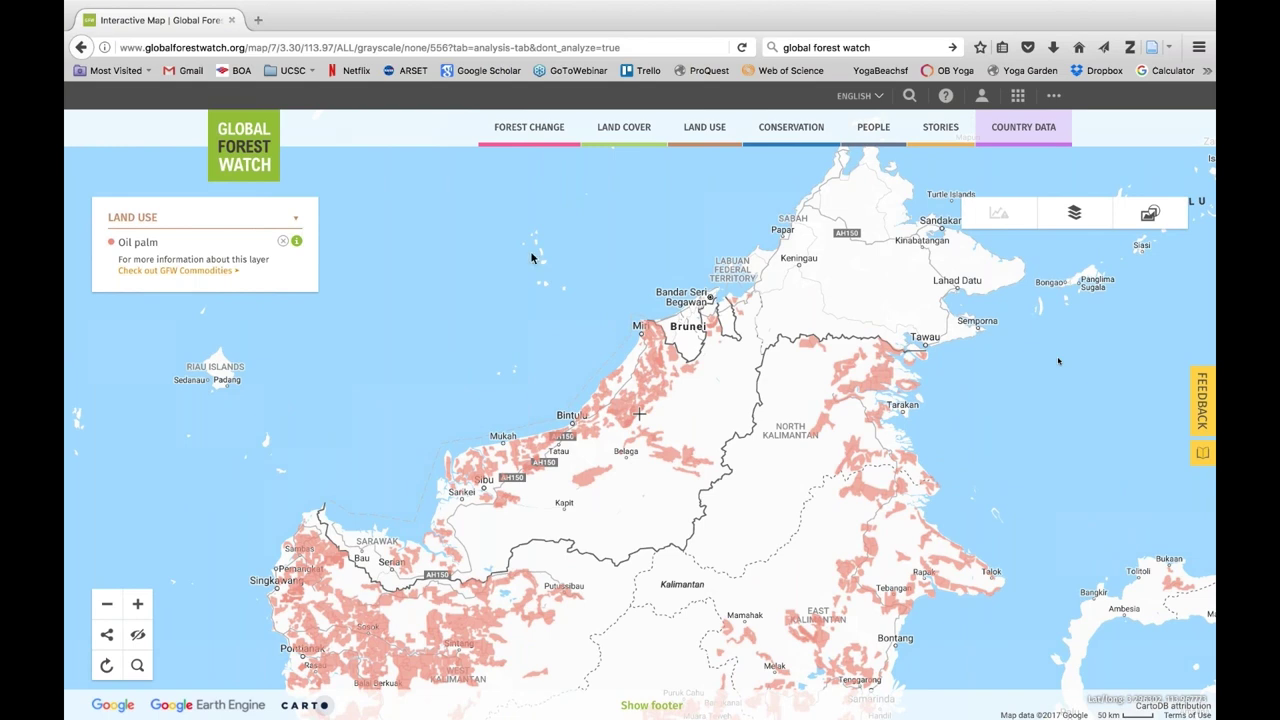
# Add the Tree cover loss layer together with the Oil palm layer and take the browser out of full screen
pyautogui.click(546, 142)
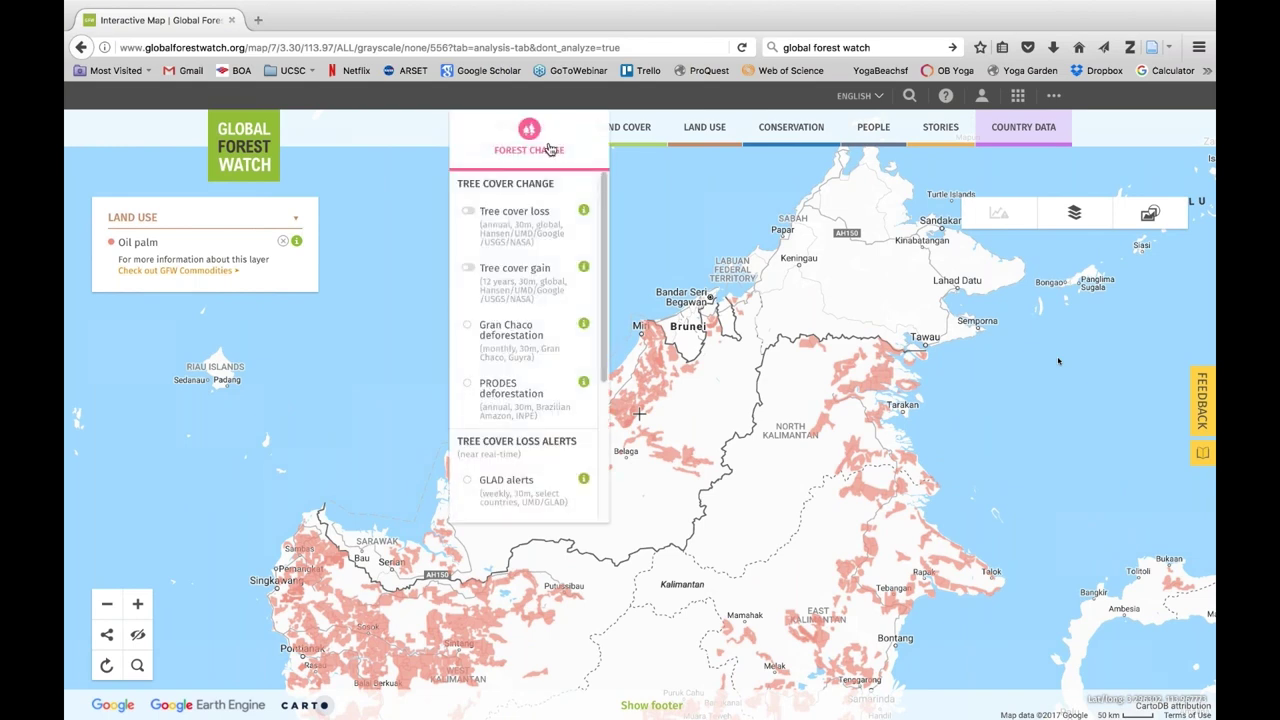
pyautogui.click(540, 243)
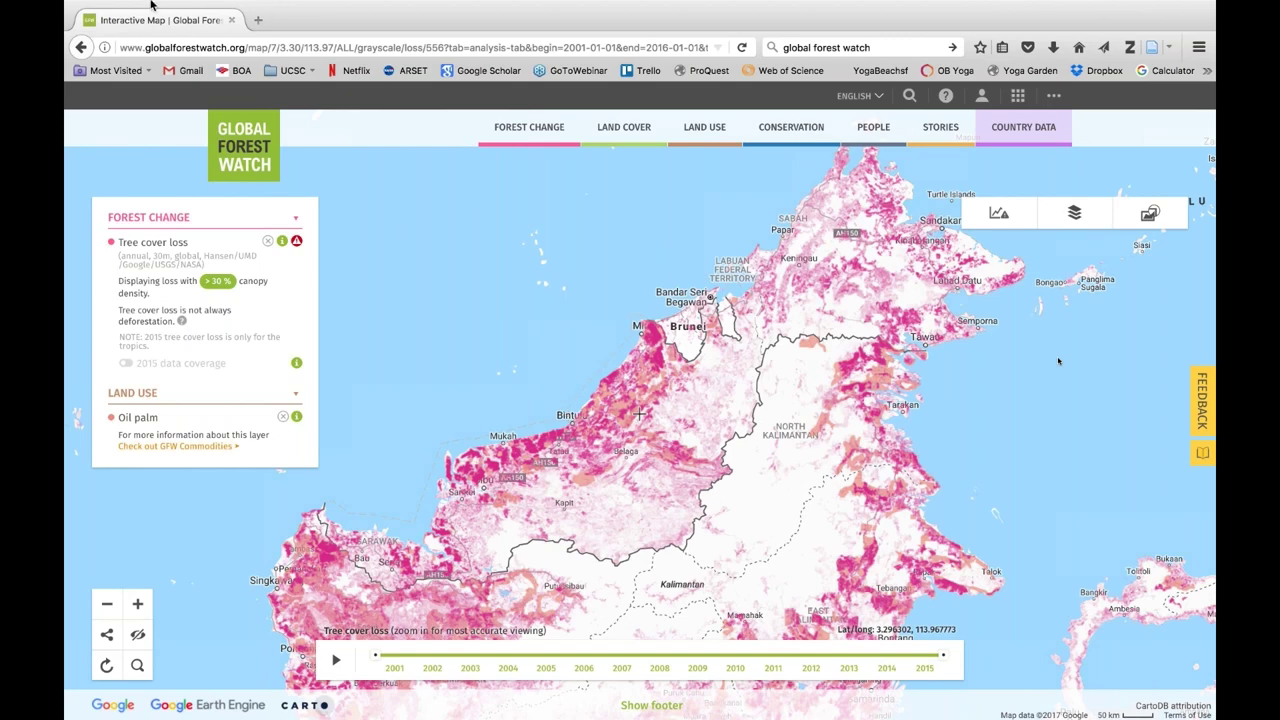
pyautogui.moveTo(152, 3)
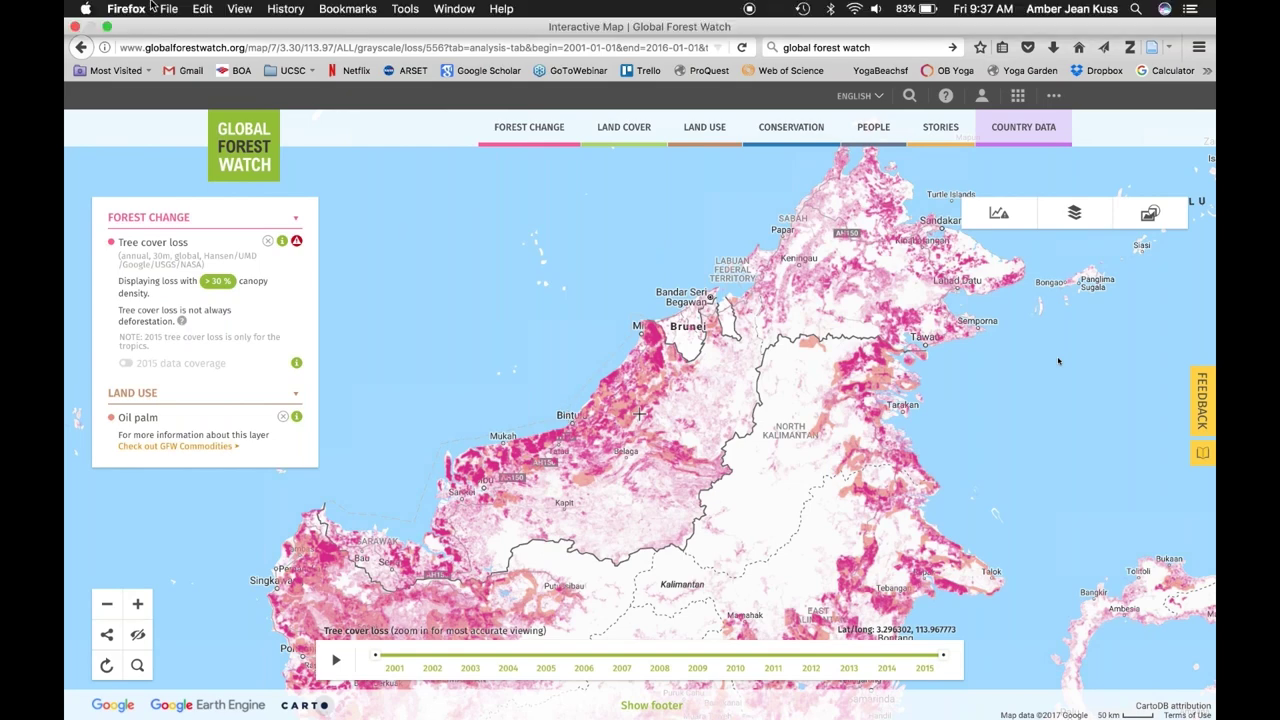
pyautogui.click(108, 27)
pyautogui.click(751, 10)
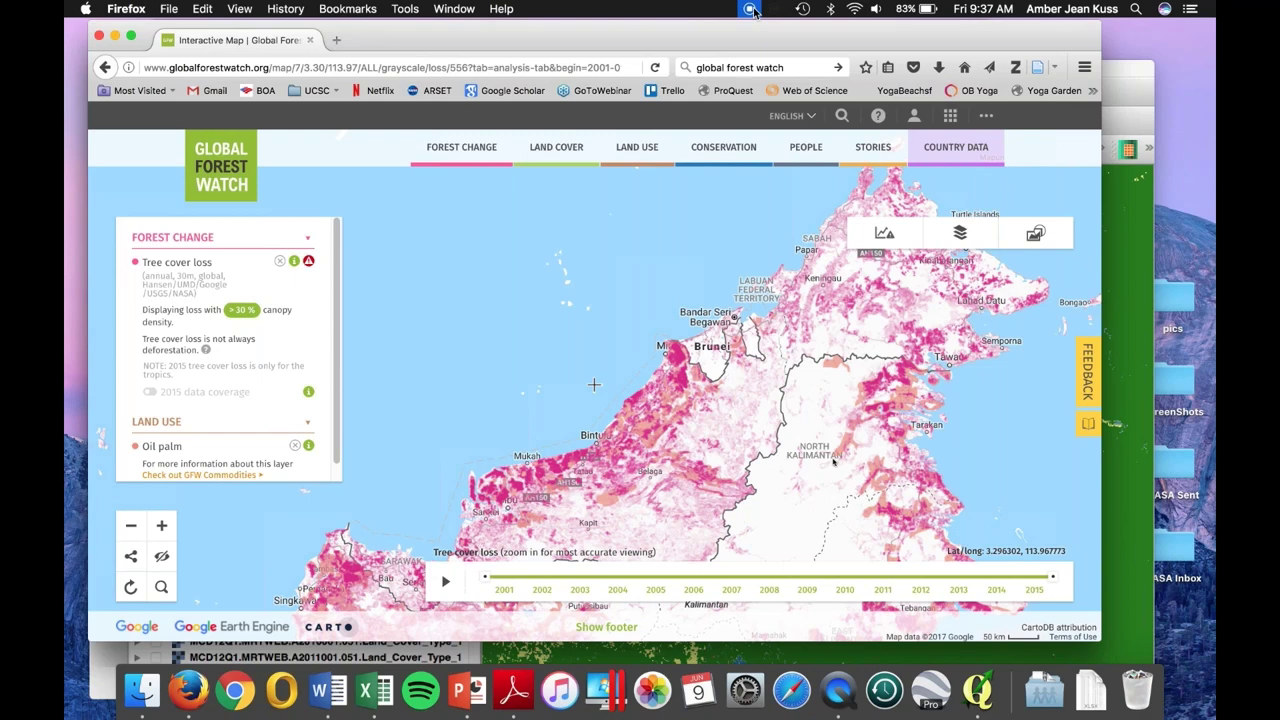
pyautogui.moveTo(834, 464)
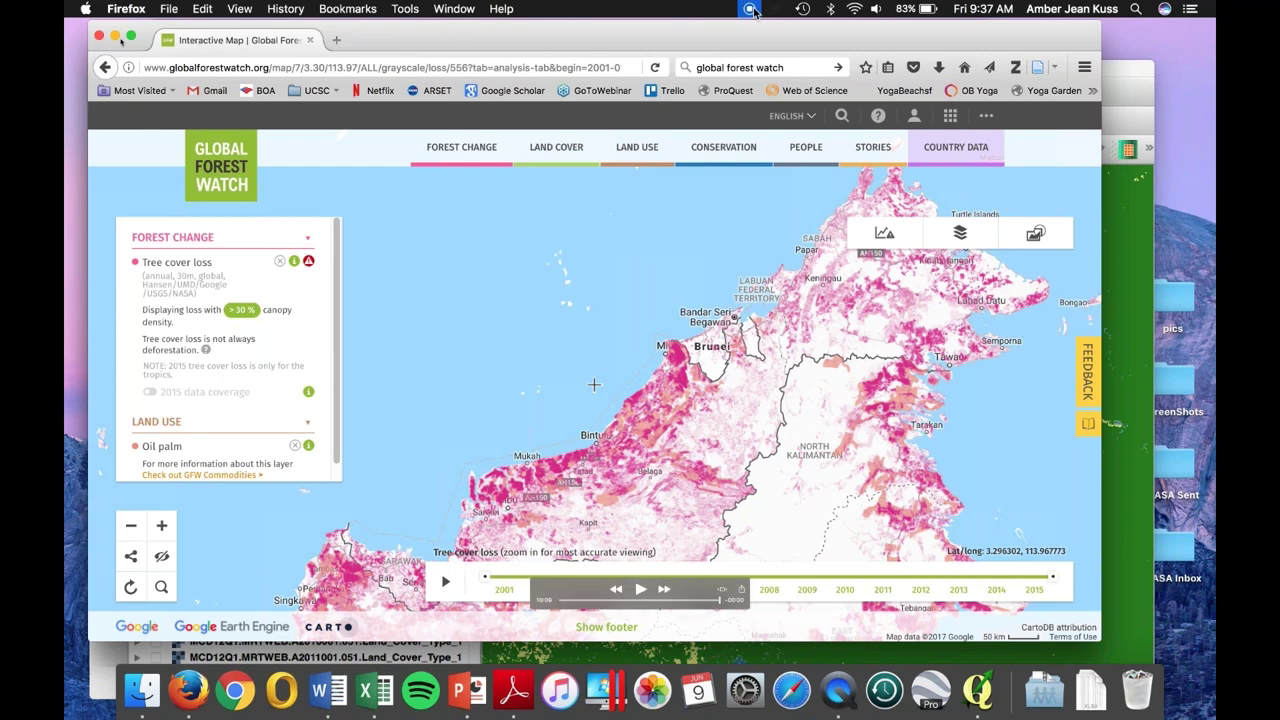
pyautogui.moveTo(228, 5)
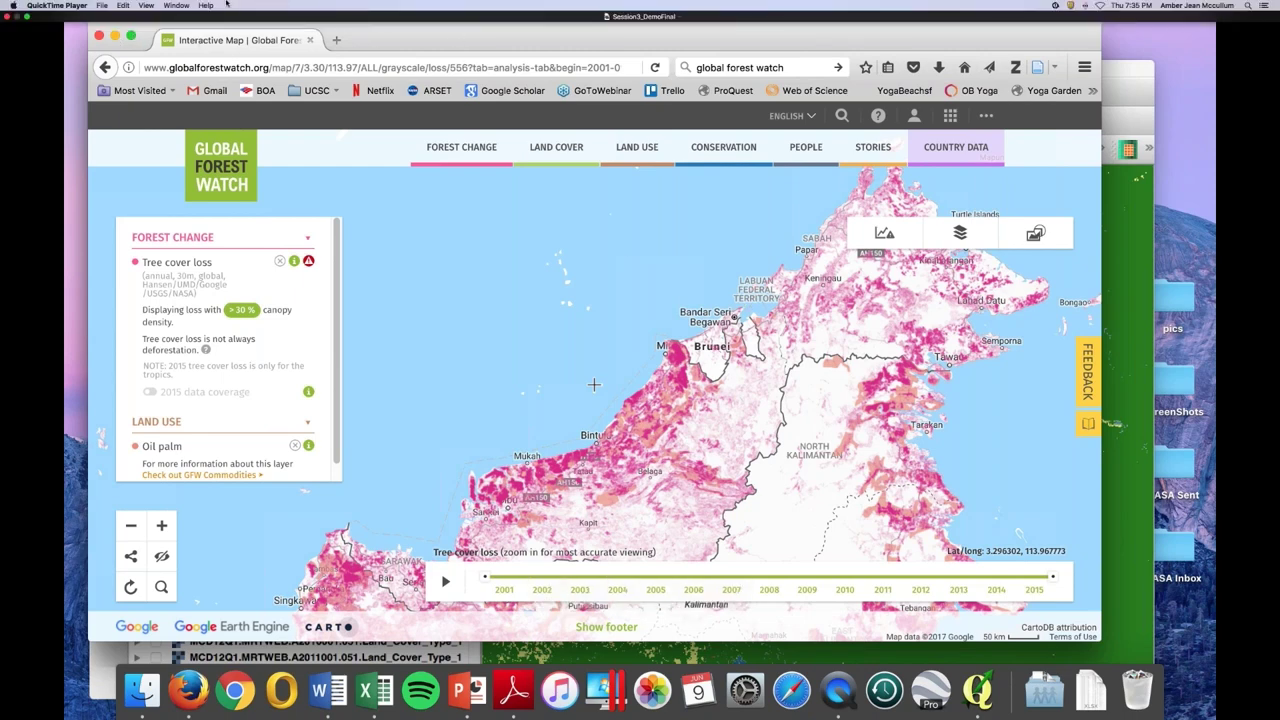
pyautogui.click(27, 18)
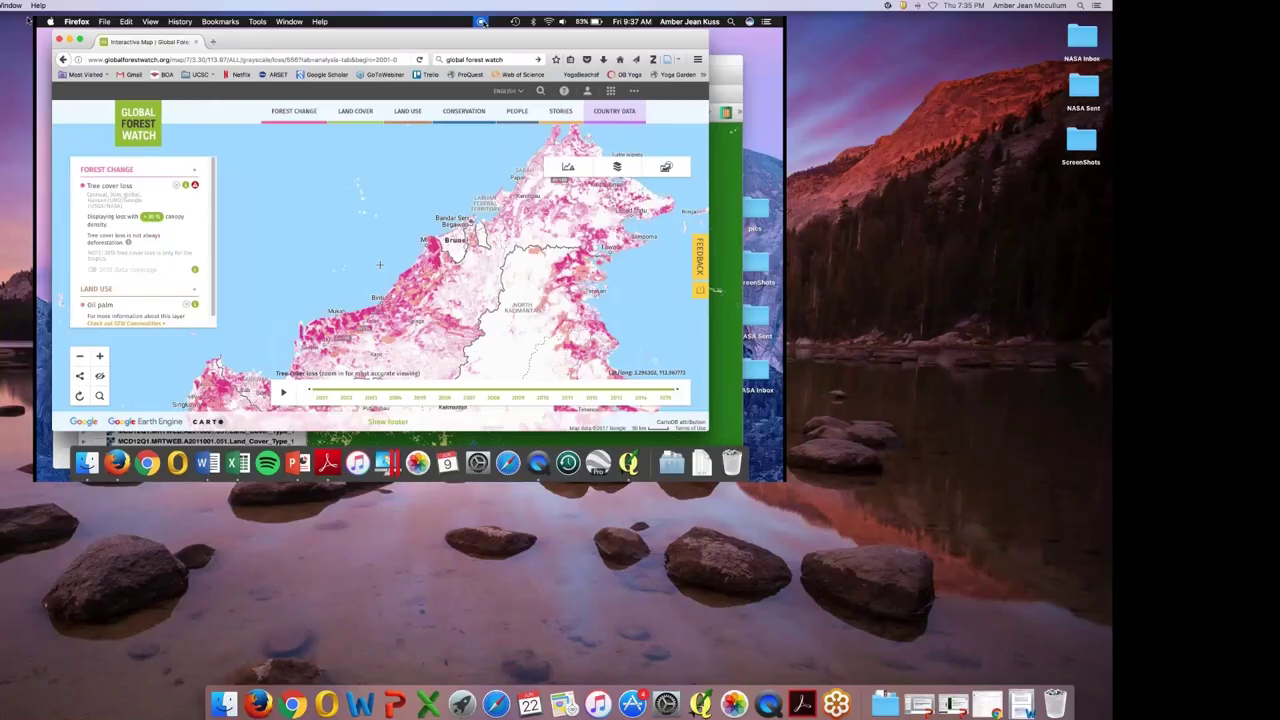